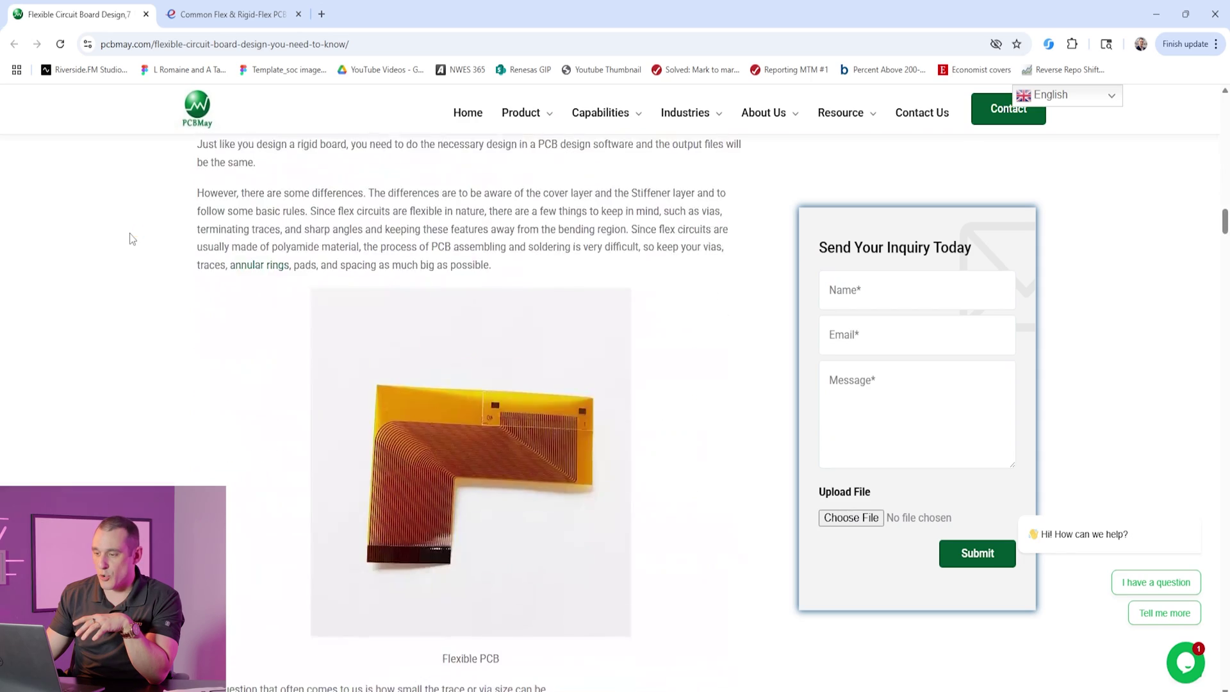
Examine the 1-layer, 2-layer and 4-layer diagrams in the article's Flexible PCB Stack-up section, with the page enlarged.
scroll(129, 233, "down", 20)
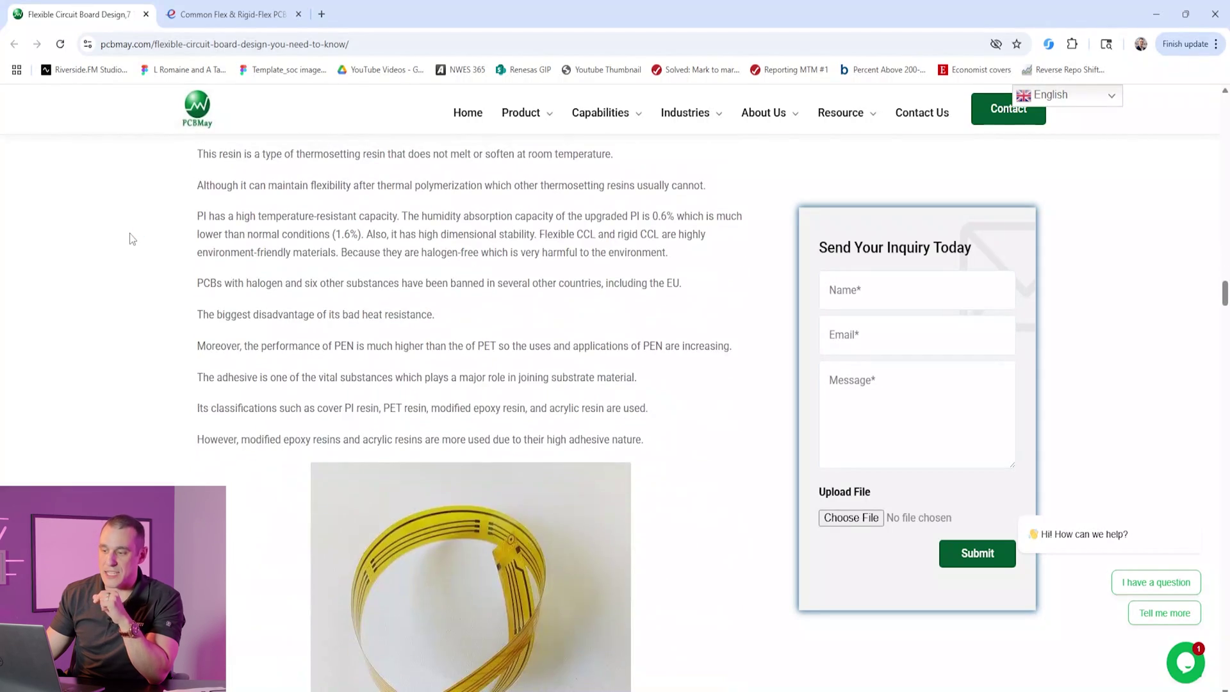
scroll(129, 233, "down", 6)
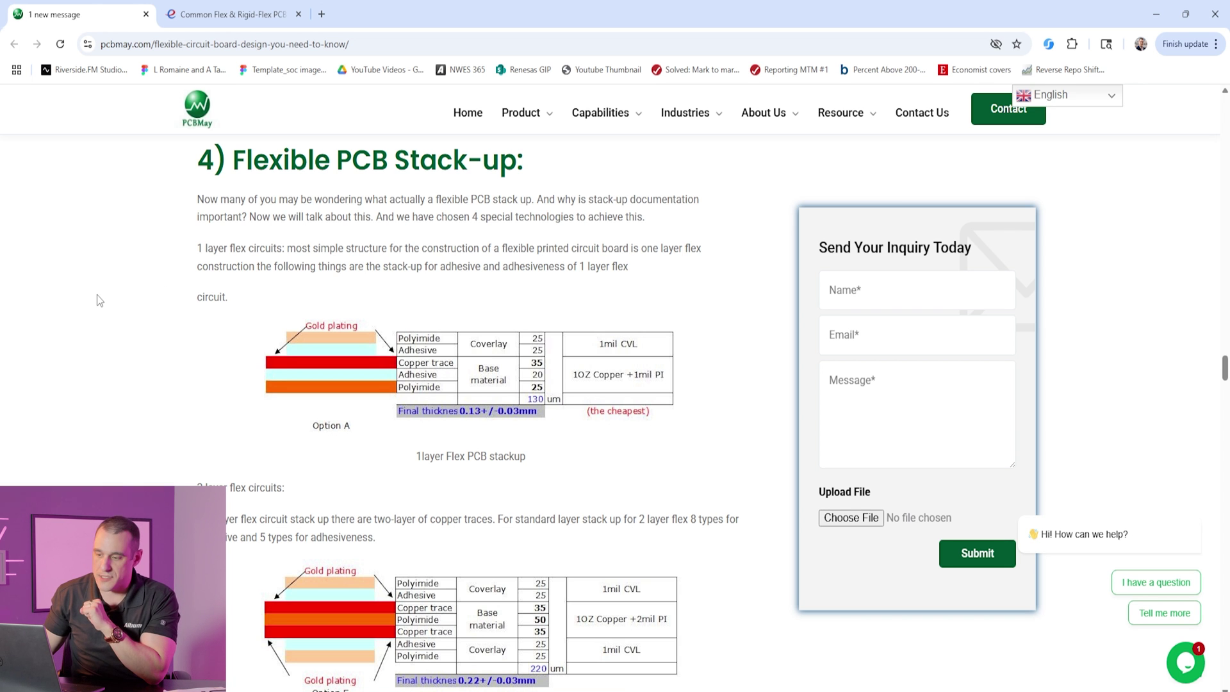
scroll(99, 290, "down", 4)
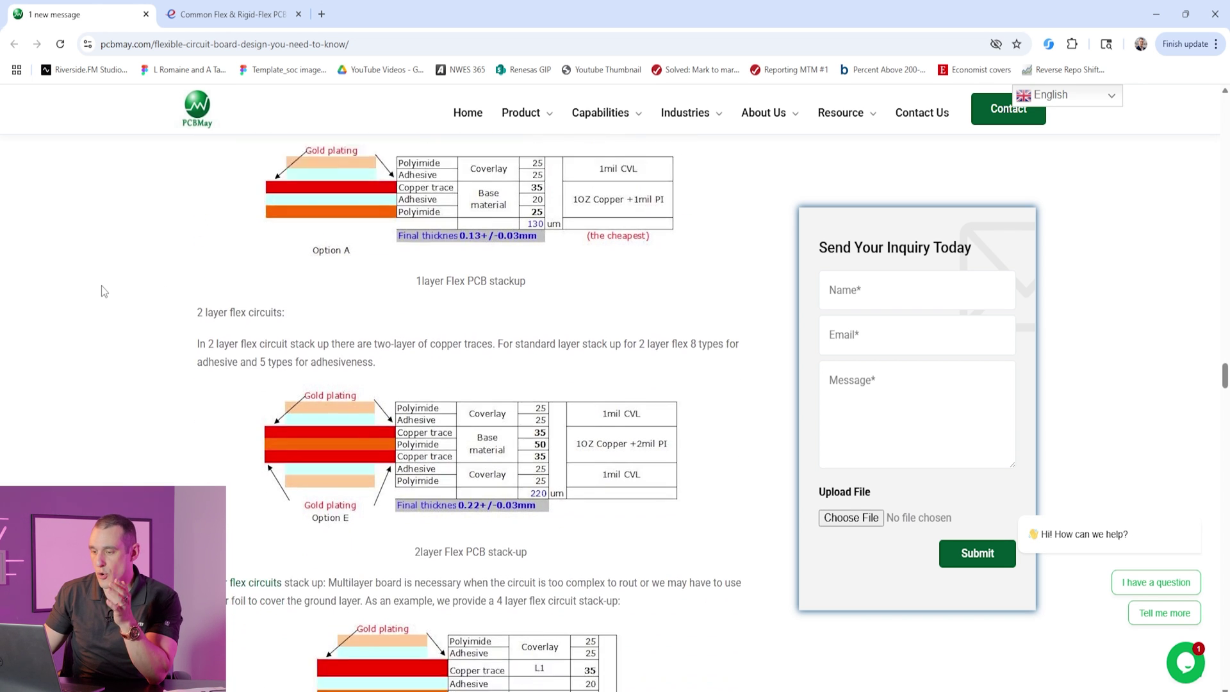
scroll(105, 292, "down", 2)
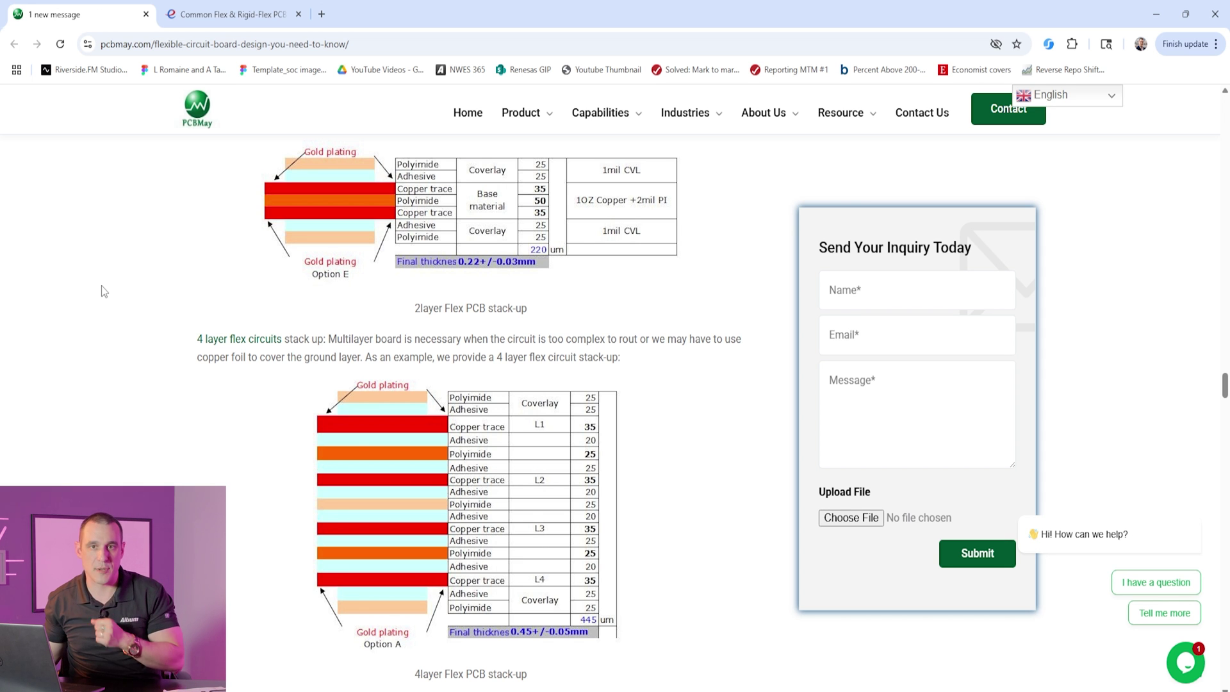
scroll(194, 259, "up", 1)
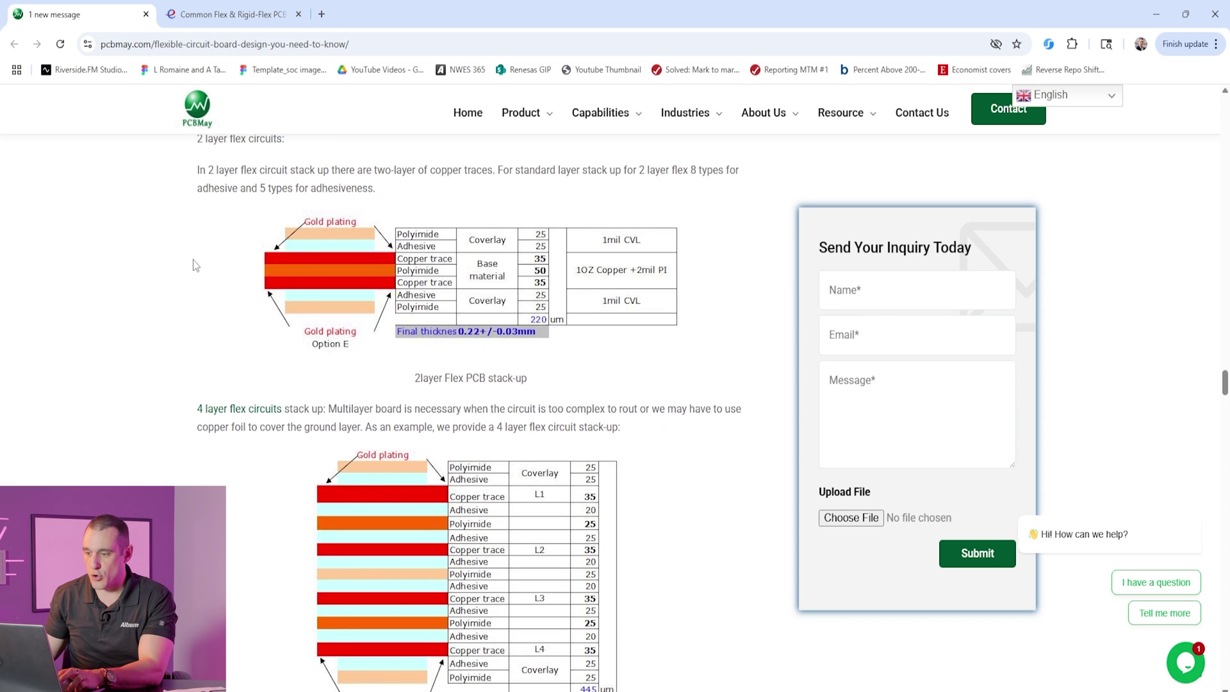
scroll(193, 260, "up", 2, "ctrl")
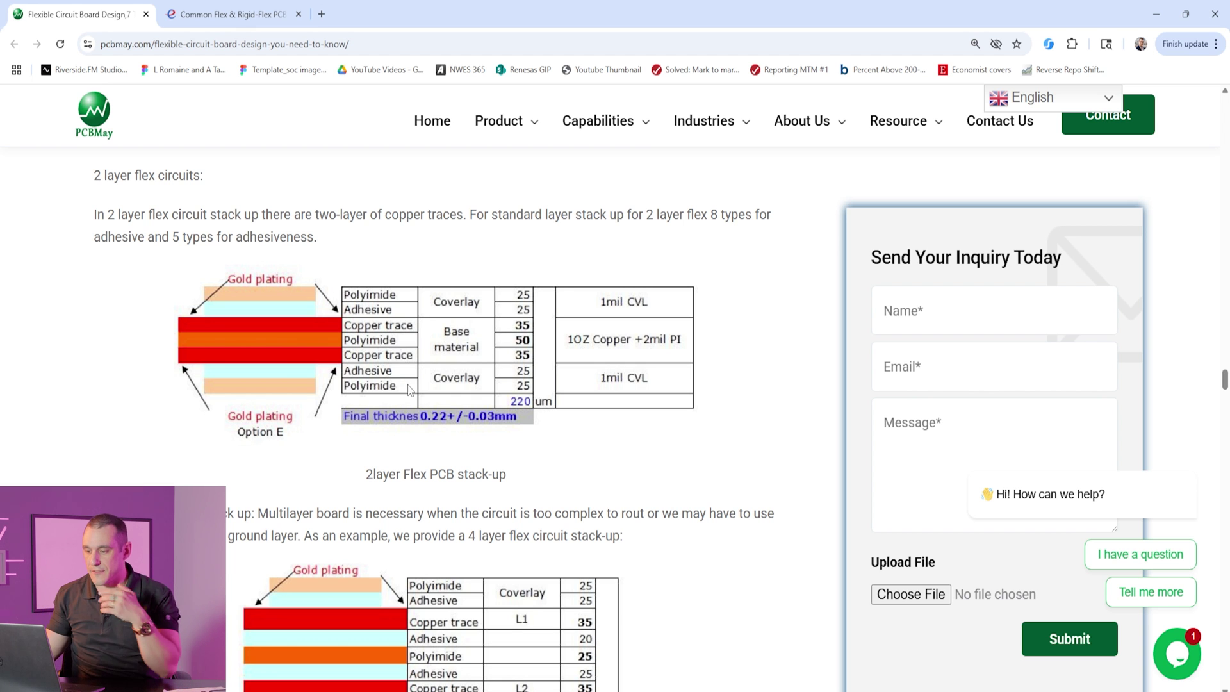
Compare the layer order and thicknesses in the 2-layer and 4-layer flex PCB stack-up diagrams.
scroll(445, 548, "down", 4)
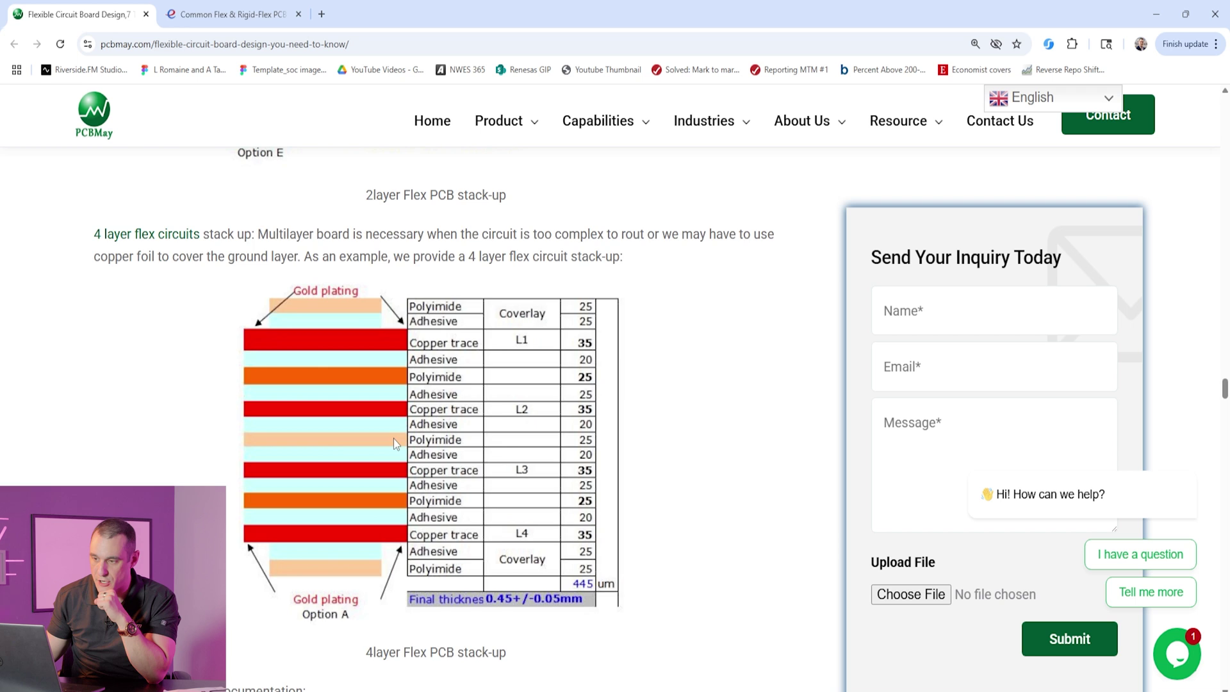
scroll(394, 438, "up", 5)
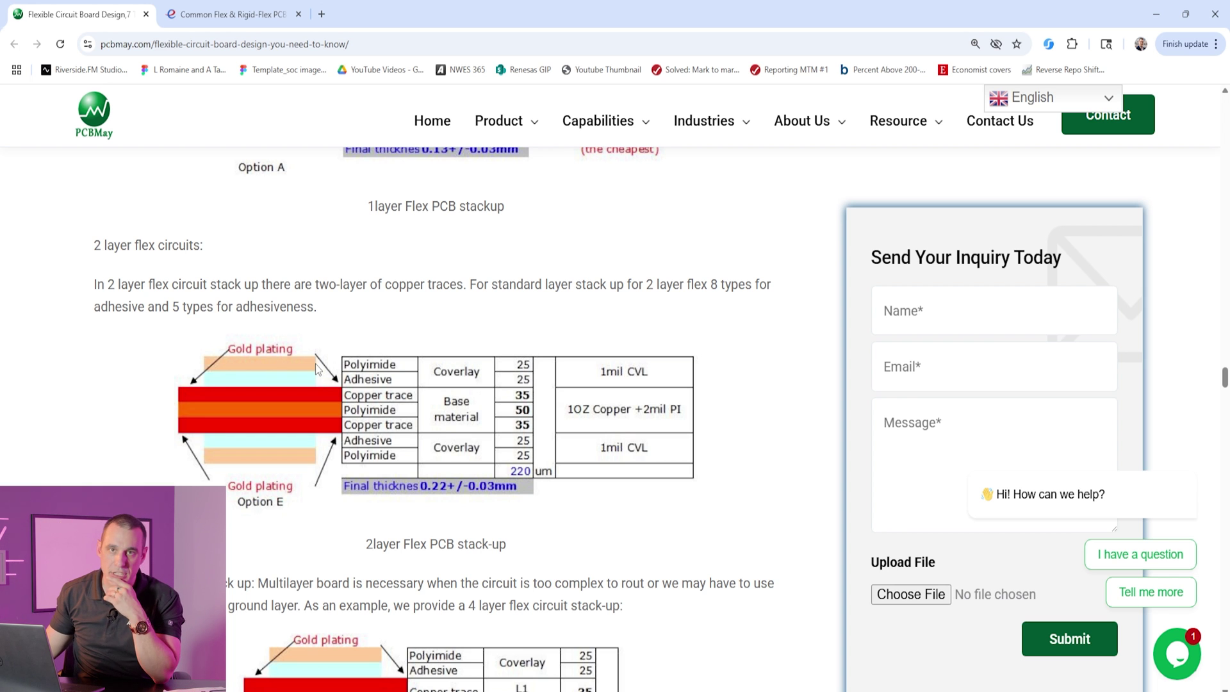
scroll(315, 355, "down", 4)
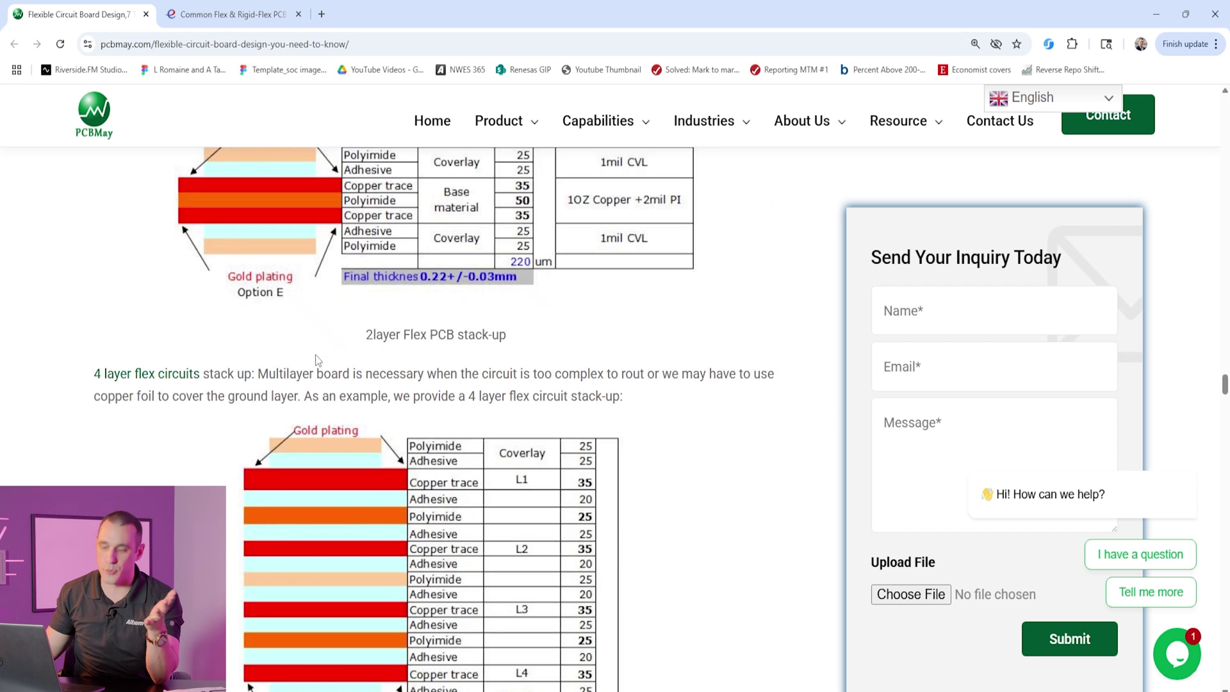
scroll(317, 387, "down", 1)
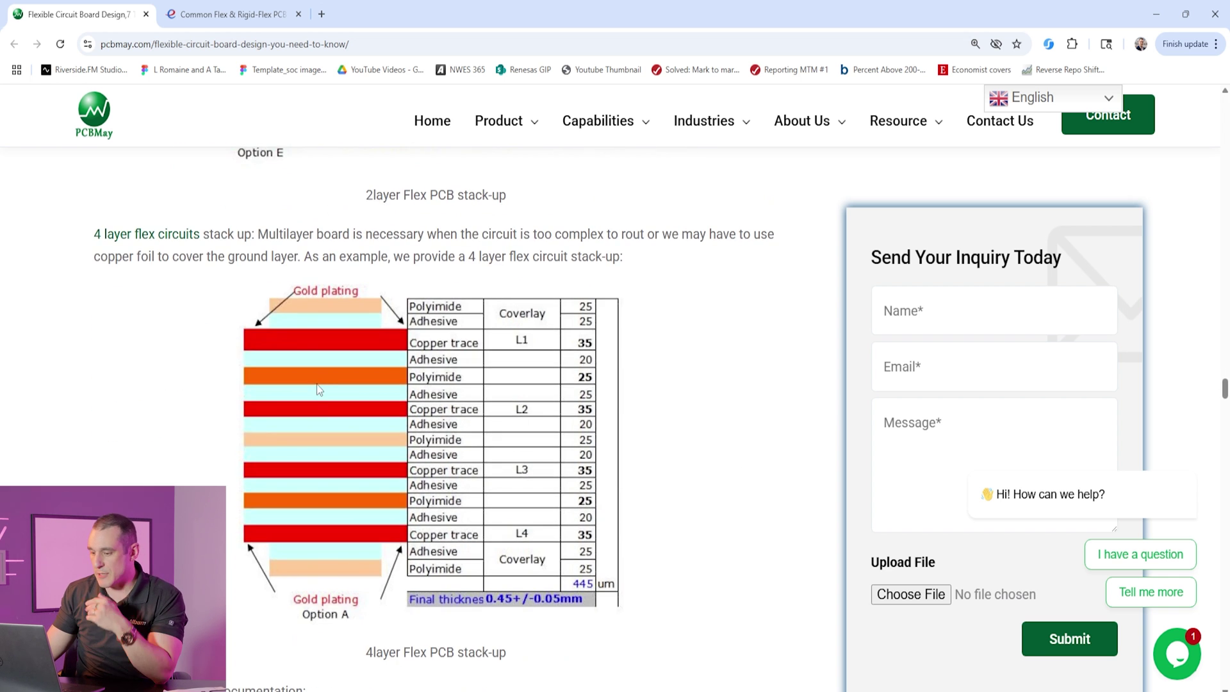
scroll(316, 384, "down", 1)
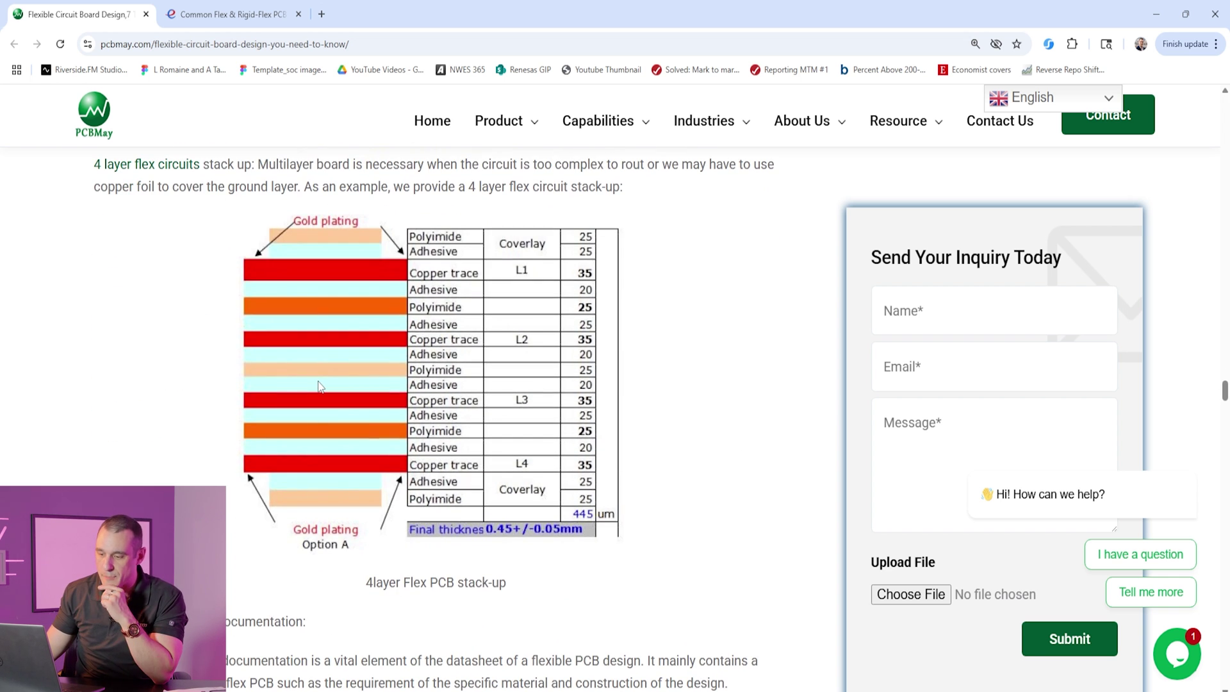
Examine the Material Stack up examples for 2-layer flex with ZIF contacts and 4-layer rigid-flex, with the page enlarged to 150%.
scroll(320, 384, "down", 5)
scroll(319, 383, "down", 8)
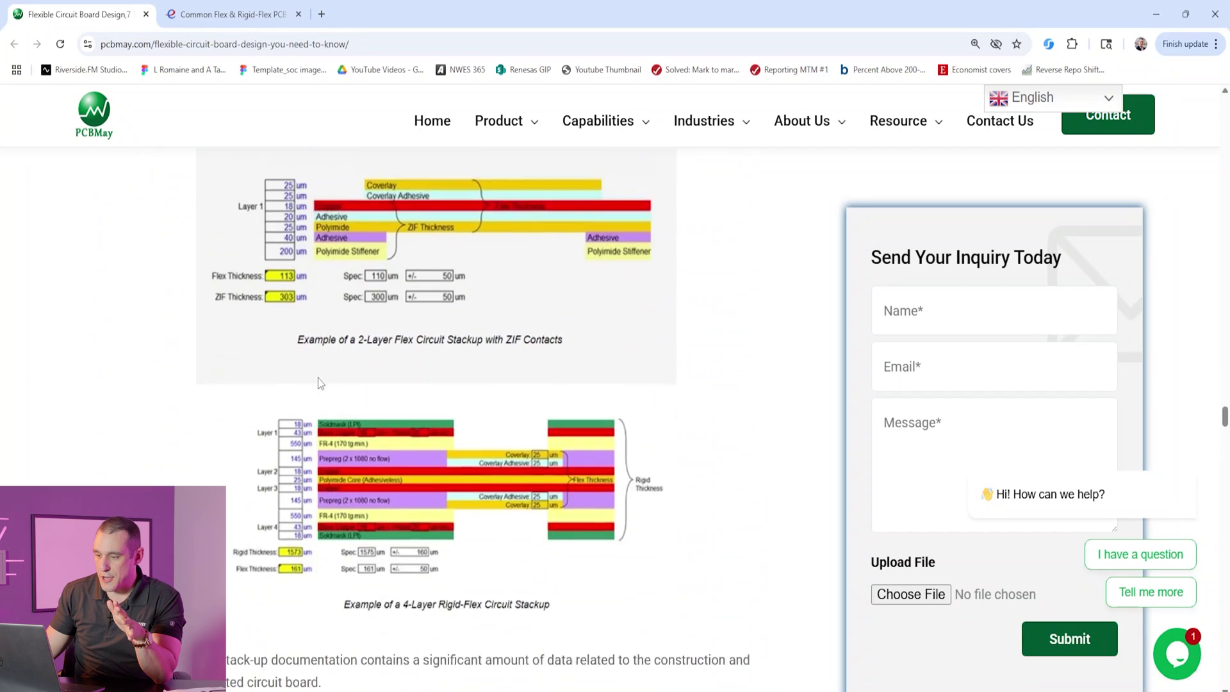
scroll(305, 410, "up", 2, "ctrl")
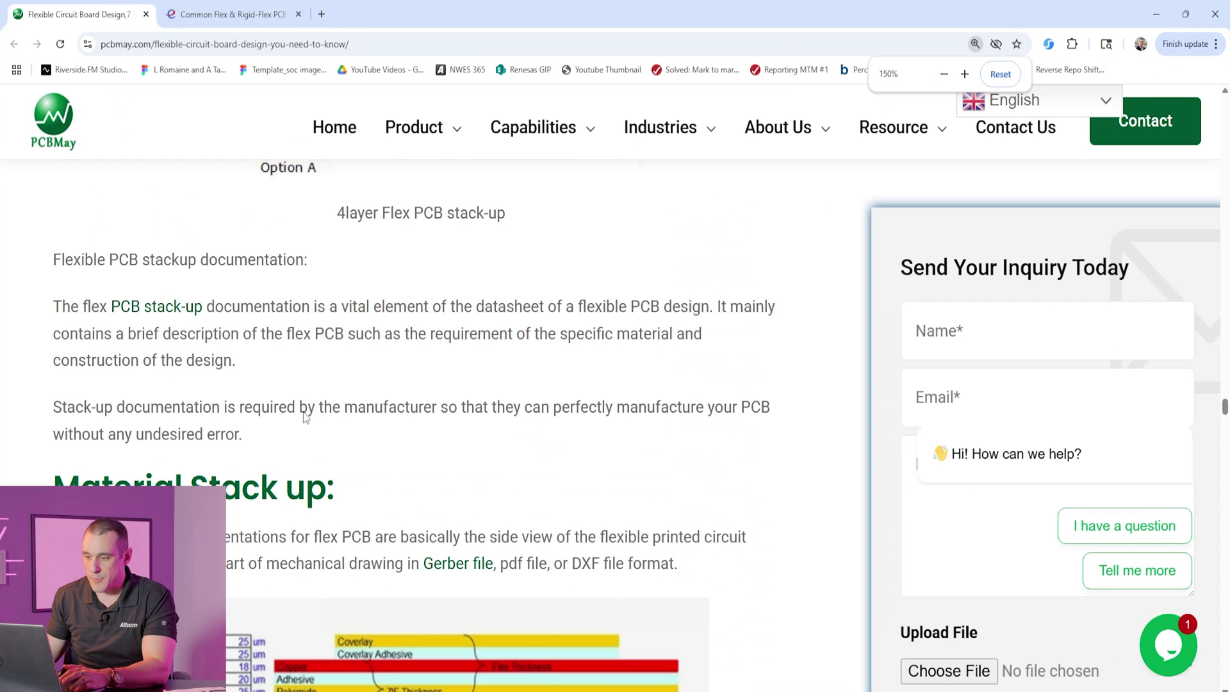
scroll(306, 415, "down", 2)
scroll(302, 413, "down", 6)
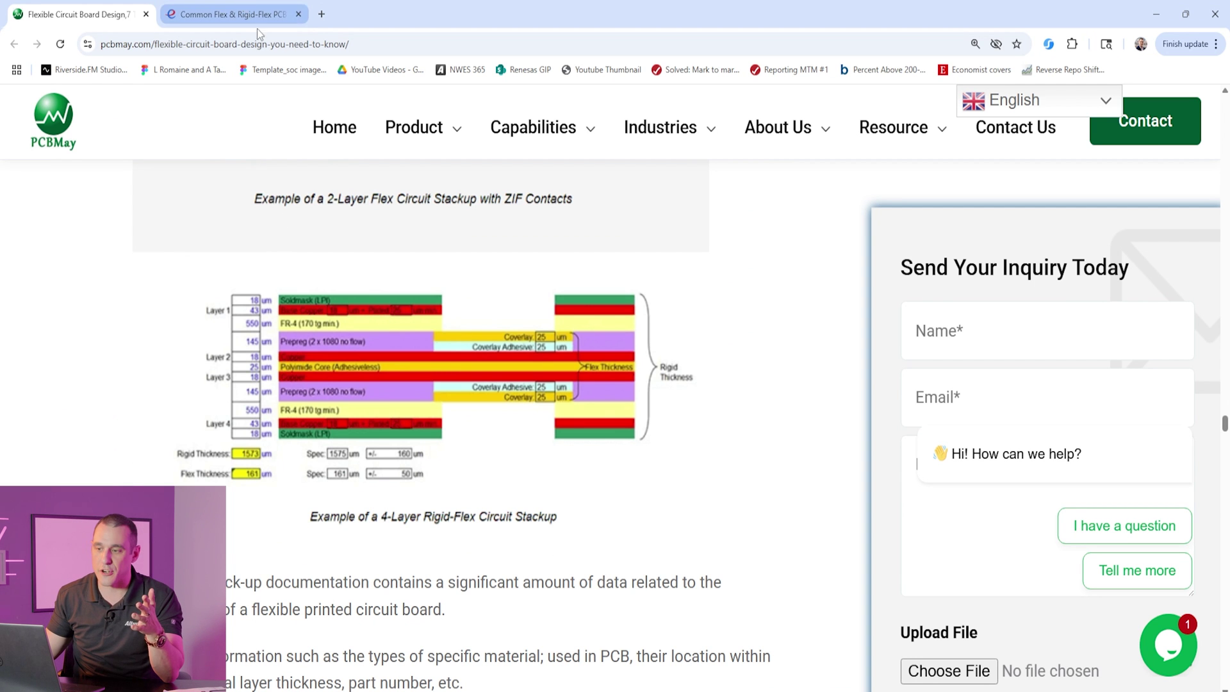
Switch to the Epec article on common flex and rigid-flex constructions and read its introduction through the 1-Layer Dual Access Flex PCB example.
left_click(187, 1)
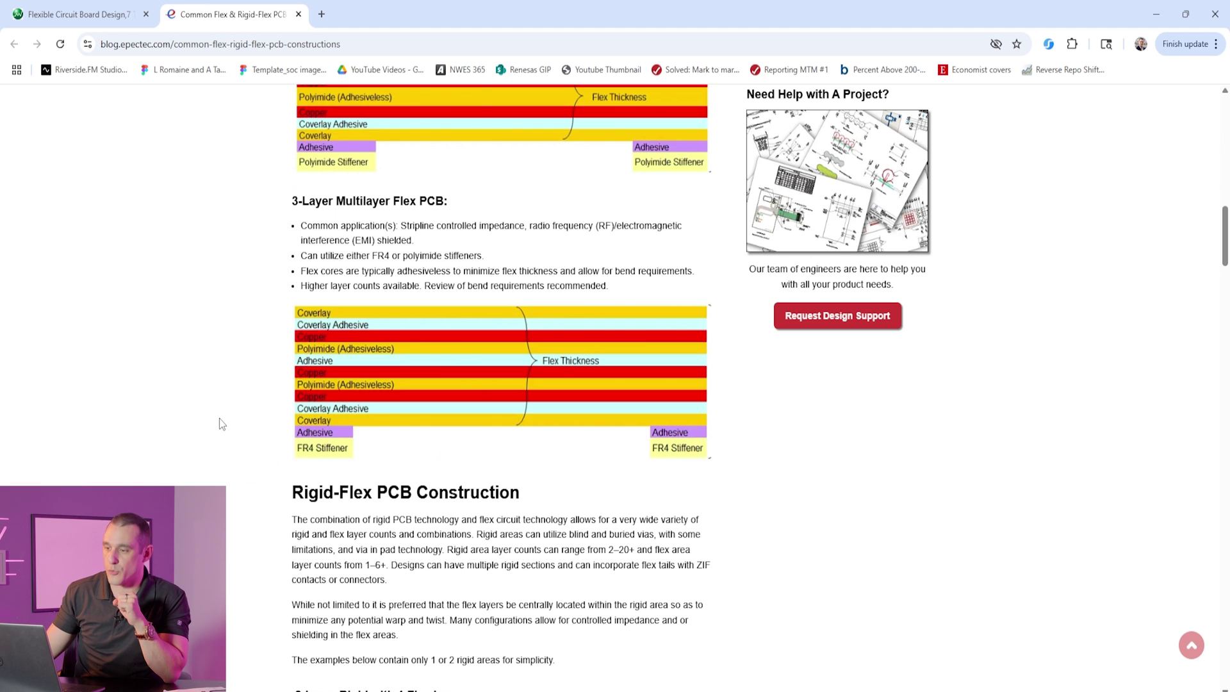
scroll(217, 460, "up", 10)
scroll(218, 463, "up", 8)
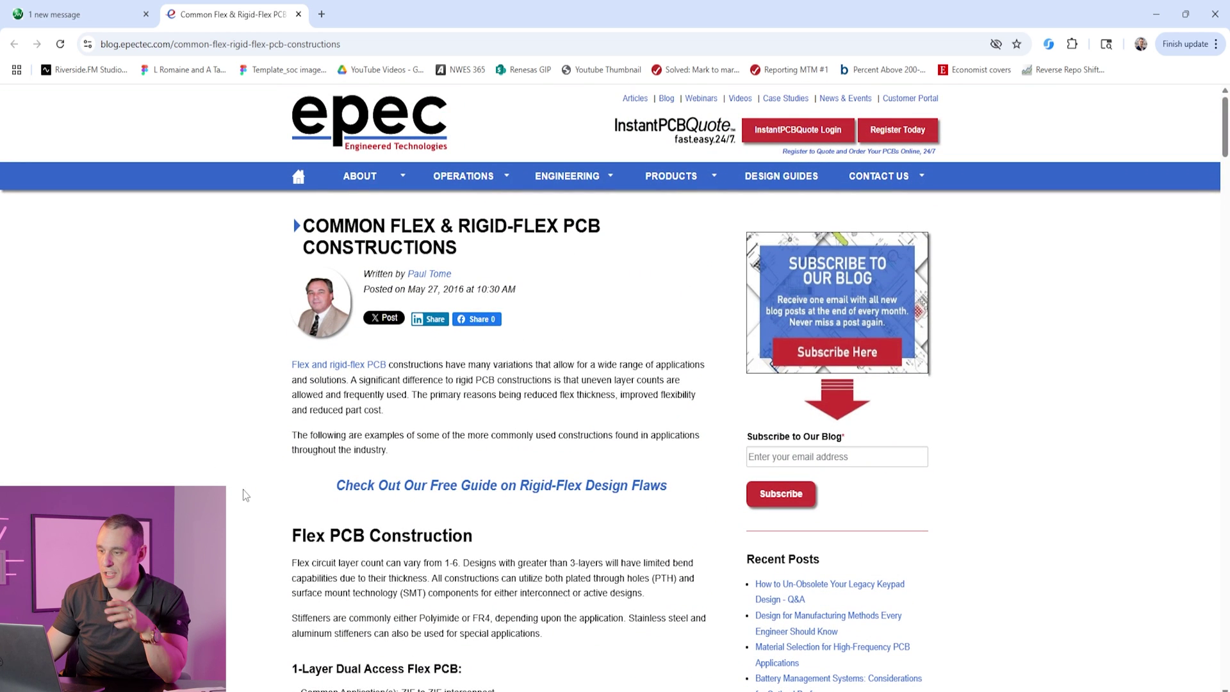
scroll(244, 509, "down", 1)
scroll(243, 506, "down", 1)
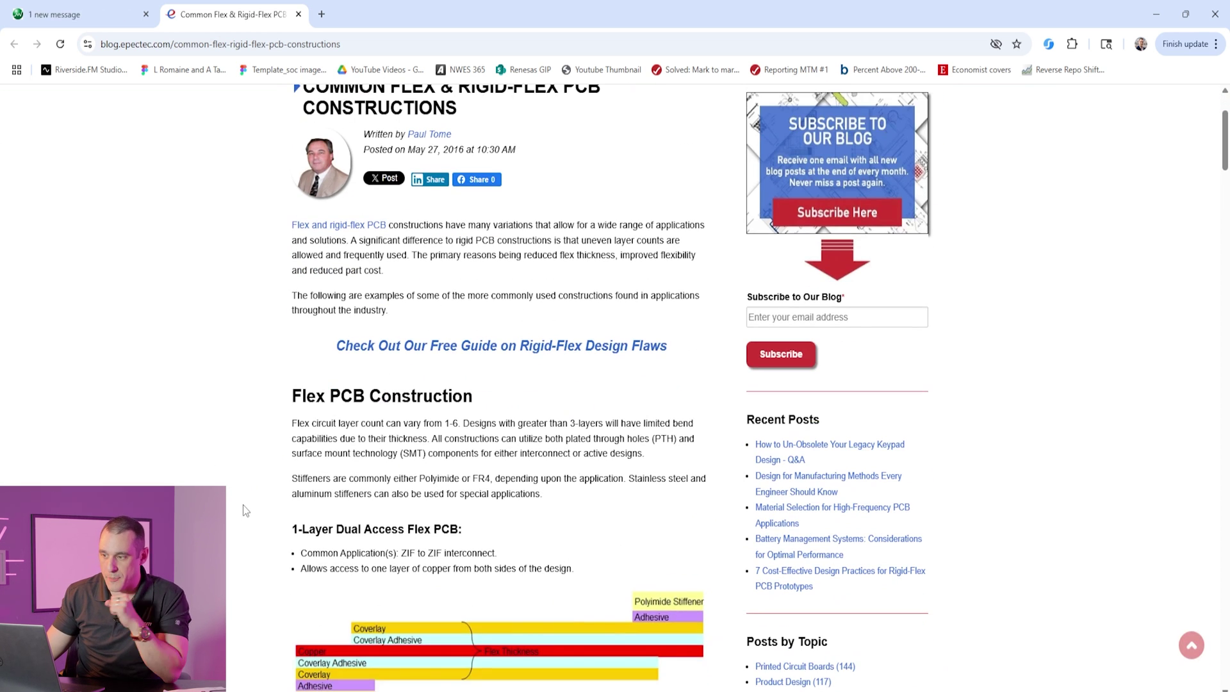
scroll(244, 505, "down", 2)
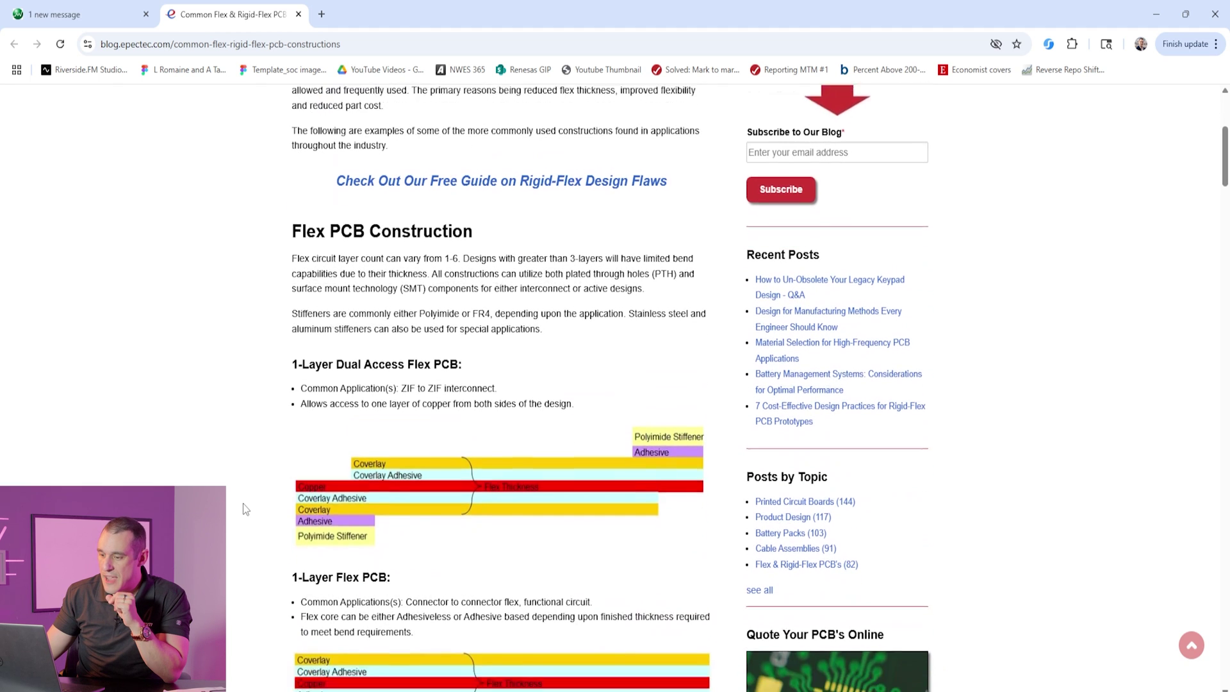
scroll(243, 509, "down", 1)
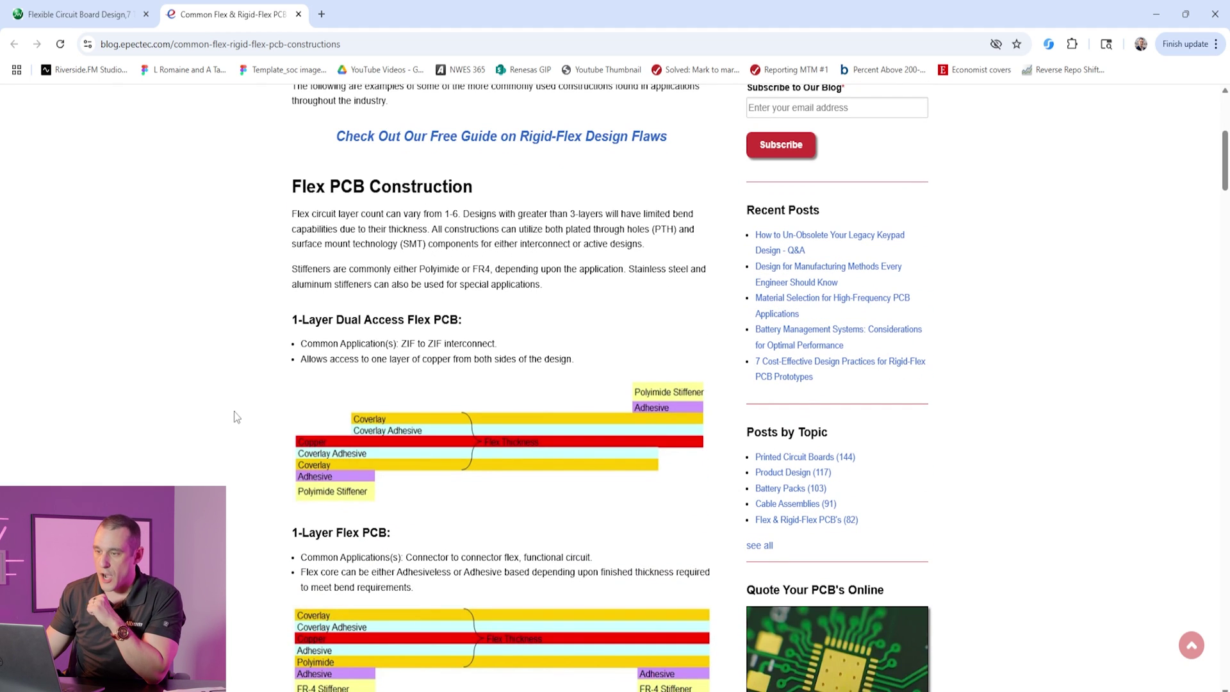
Examine the Epec article's 1-layer, 2-layer and 3-layer multilayer flex PCB constructions, including their stiffeners and adhesives.
scroll(235, 393, "down", 3)
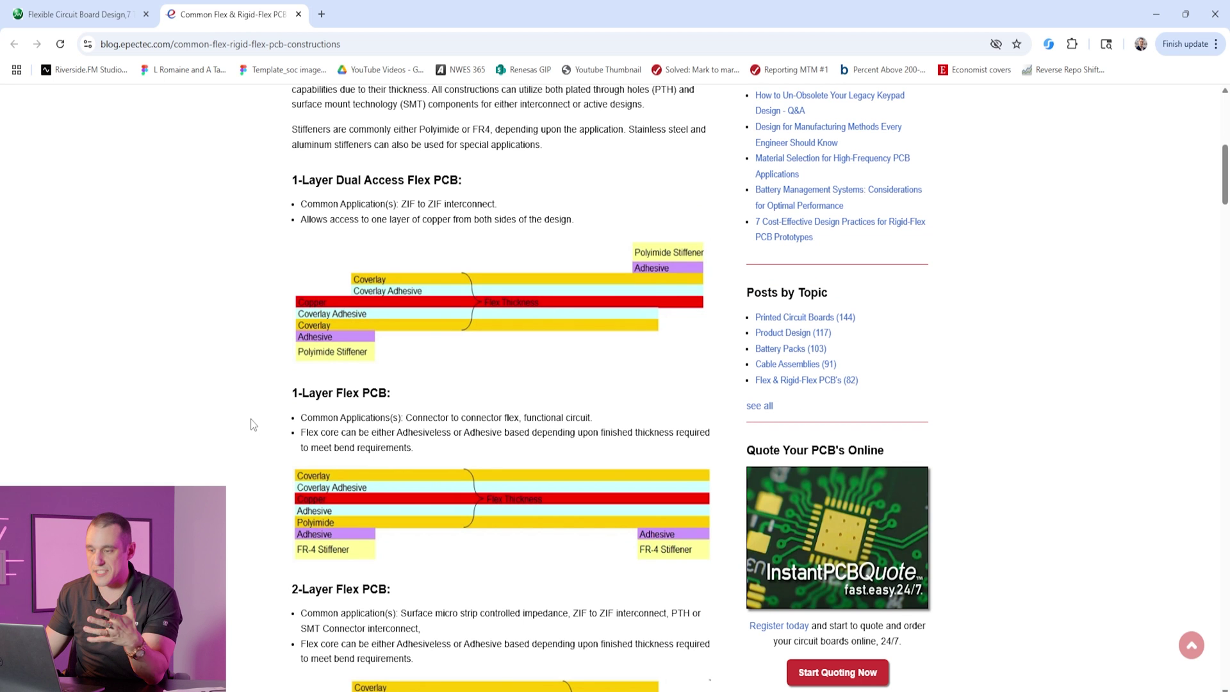
scroll(250, 411, "down", 2)
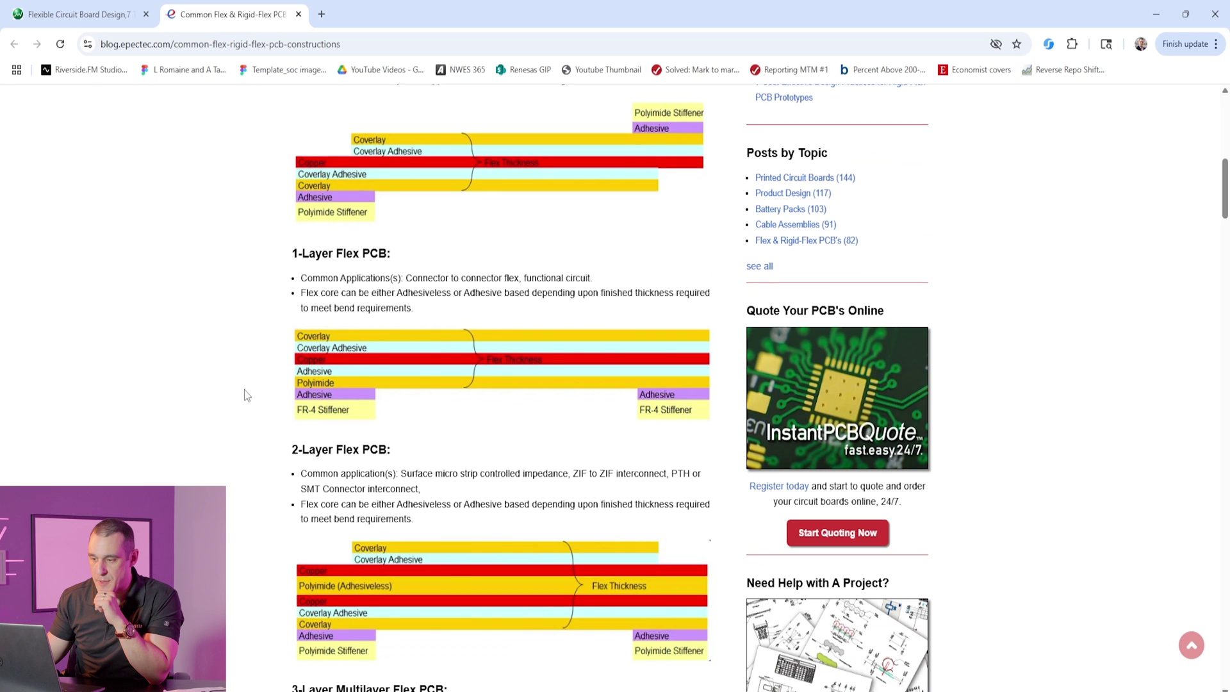
scroll(249, 429, "down", 1)
scroll(248, 430, "down", 1)
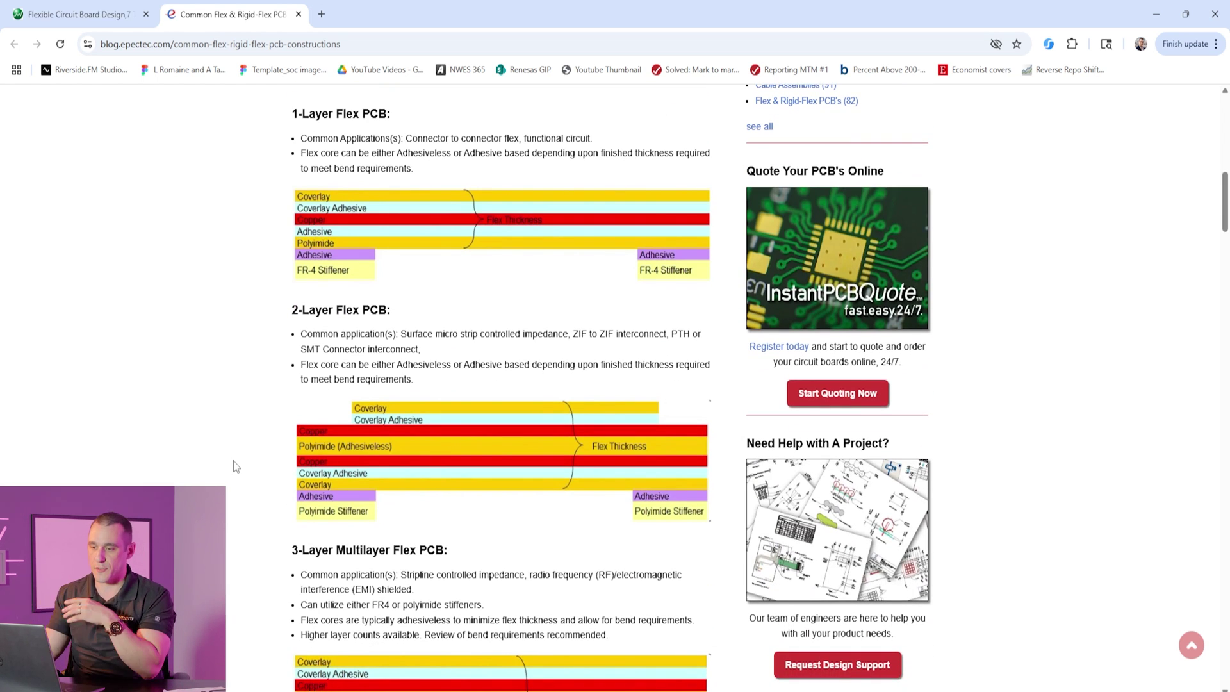
scroll(236, 459, "up", 3)
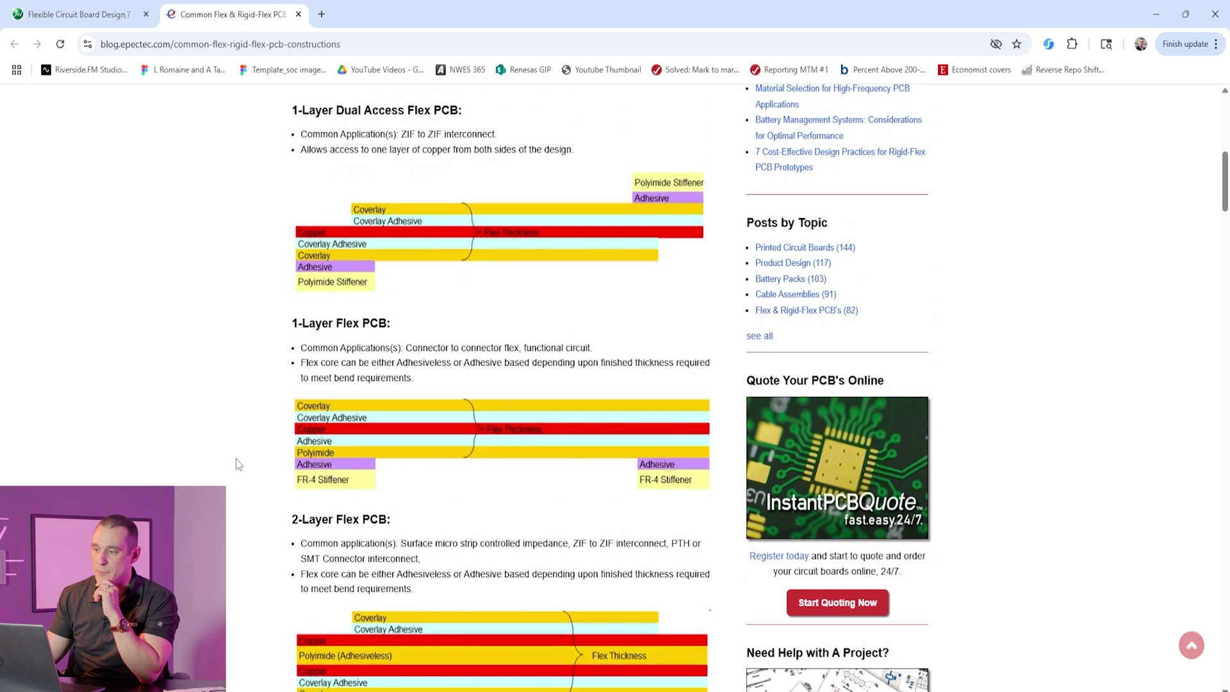
scroll(380, 388, "down", 4)
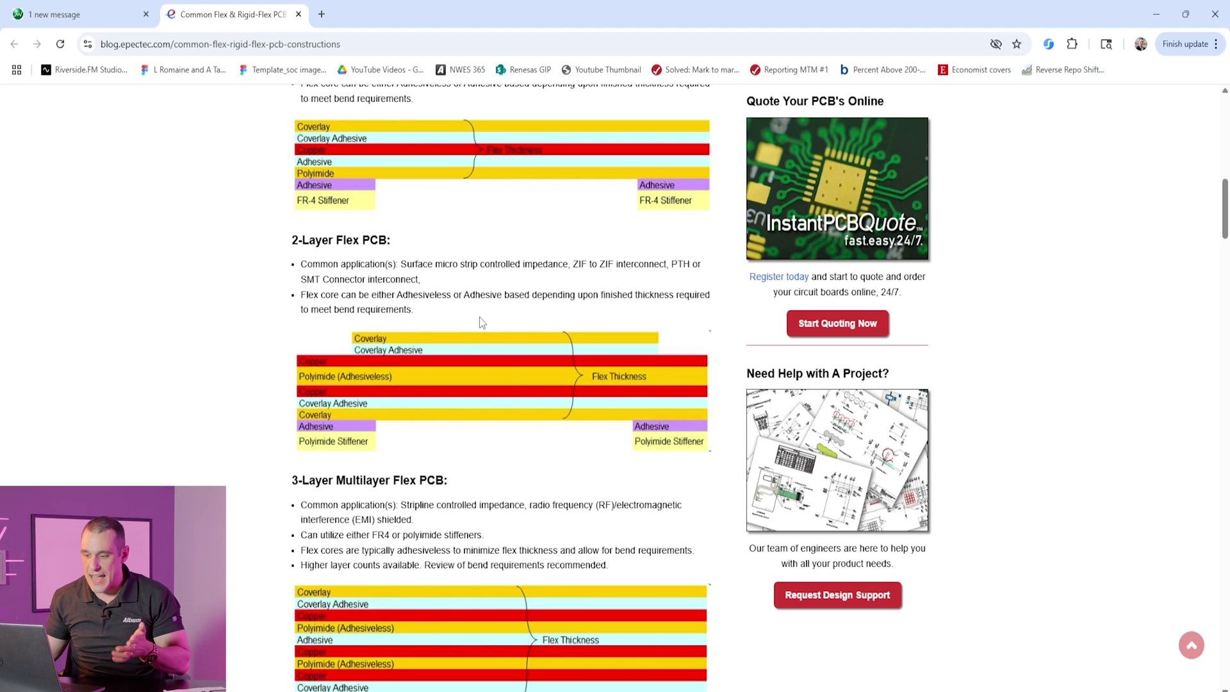
scroll(481, 316, "down", 2)
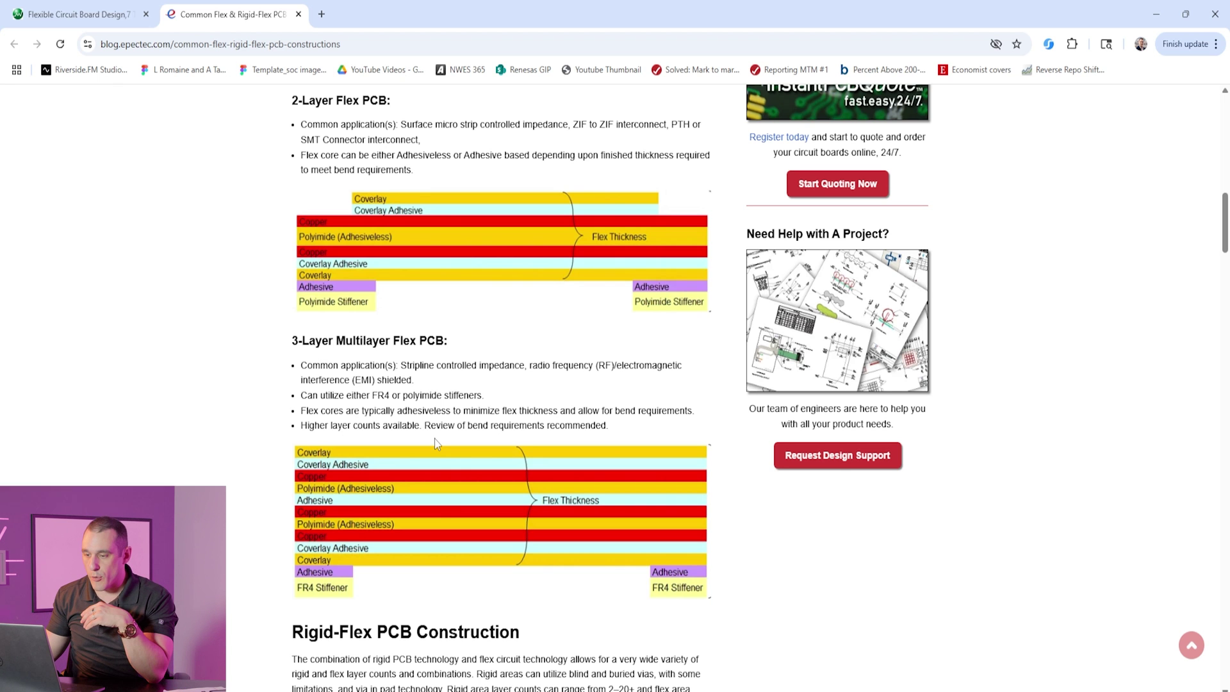
Compare the PCBMay article's 4-layer flex stack-up with the 3-Layer Multilayer Flex PCB diagram in the Epec article.
left_click(84, 14)
scroll(336, 483, "up", 15)
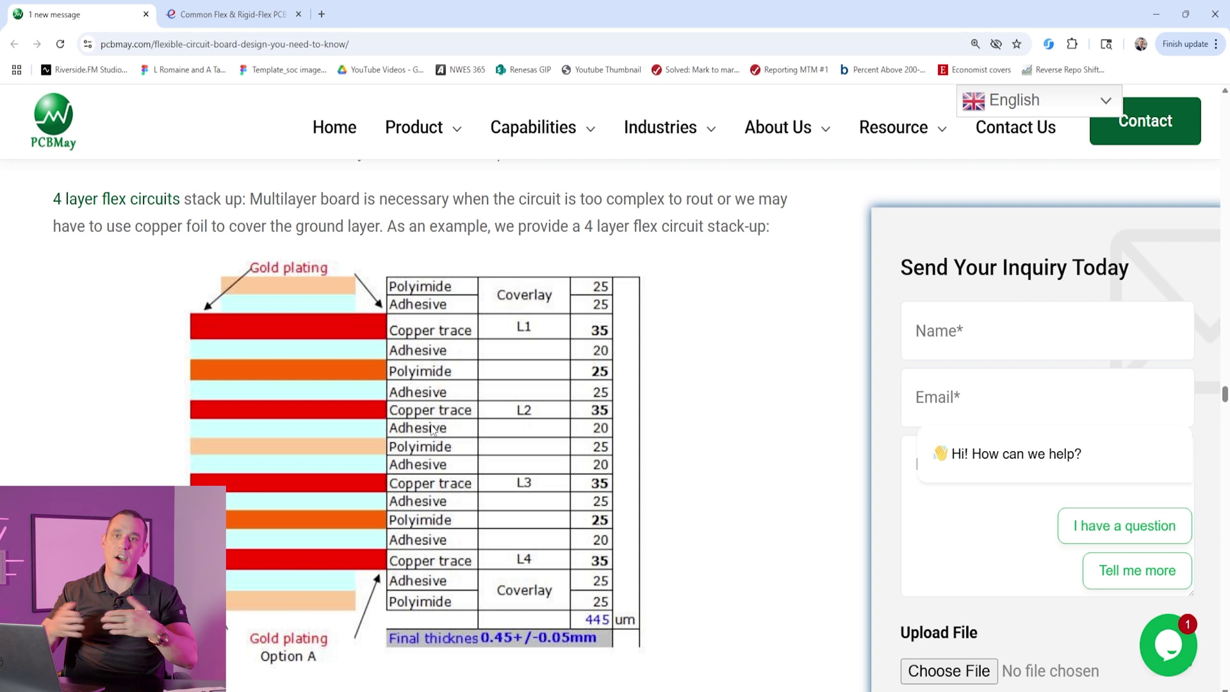
left_click(269, 7)
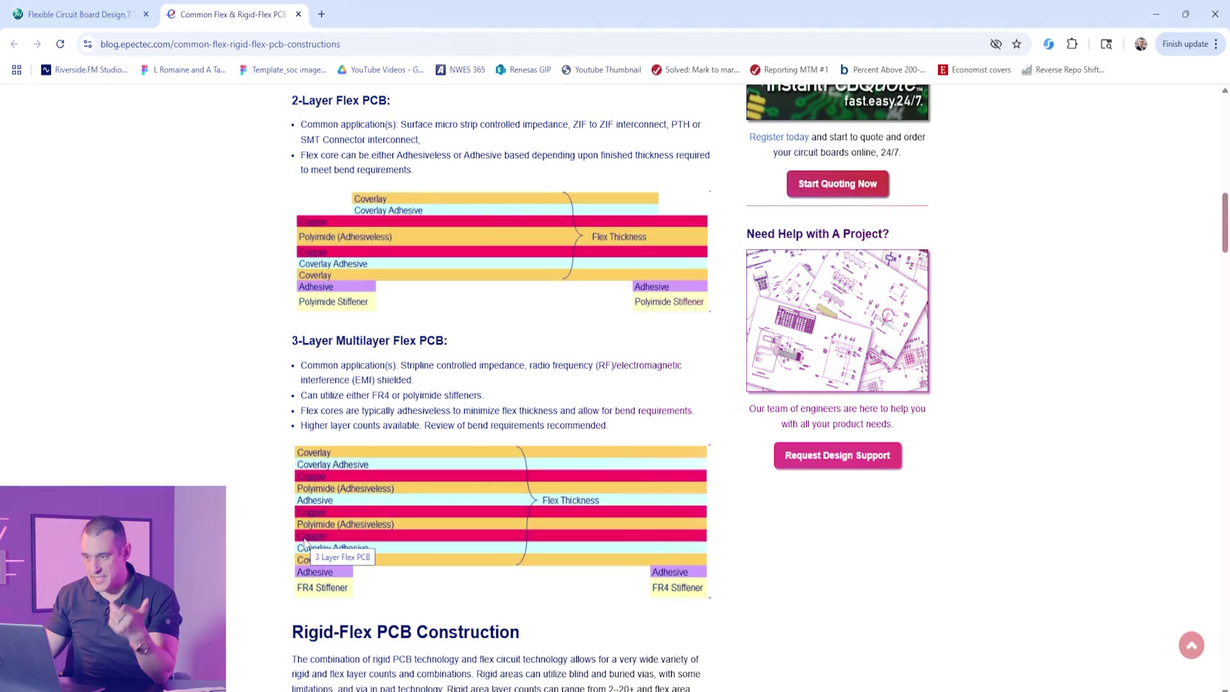
scroll(310, 589, "down", 3)
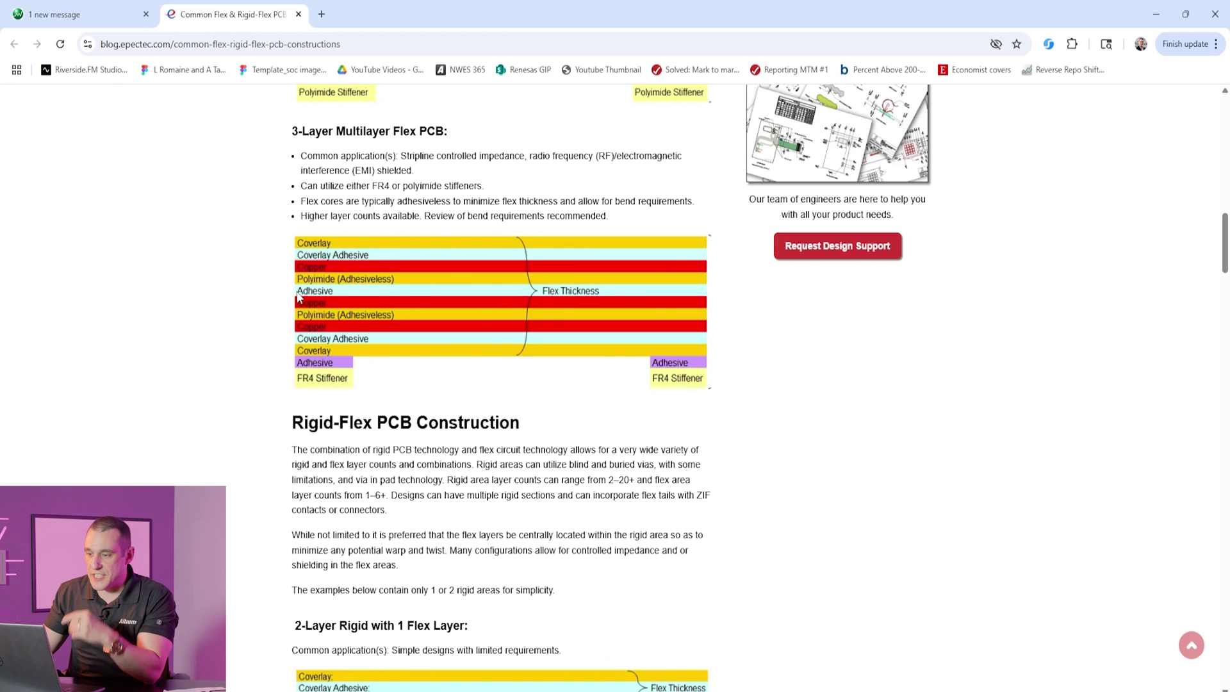
scroll(304, 300, "up", 1)
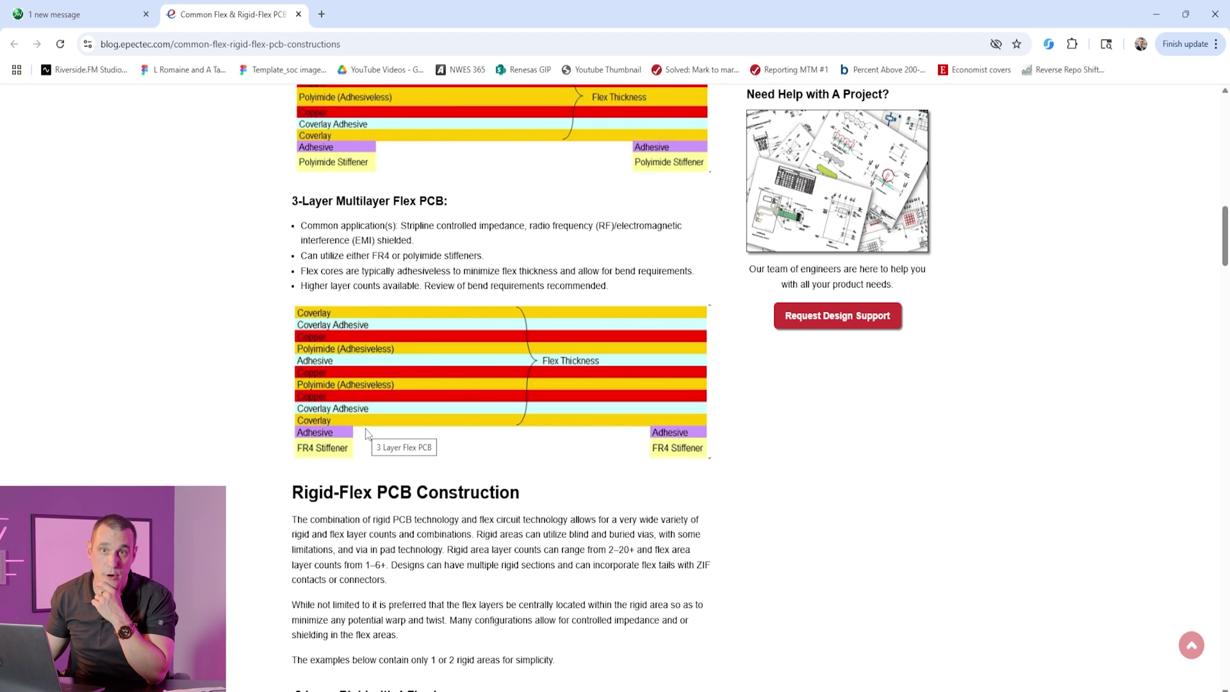
scroll(328, 447, "up", 1, "ctrl")
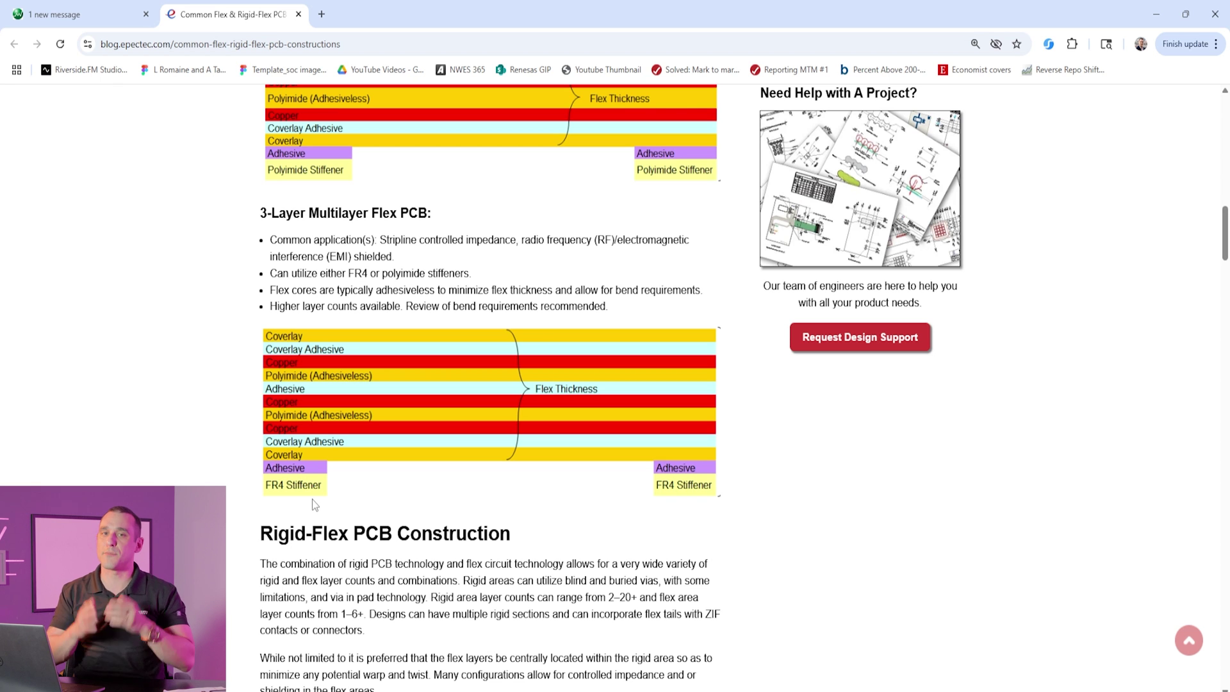
key("ctrl+minus")
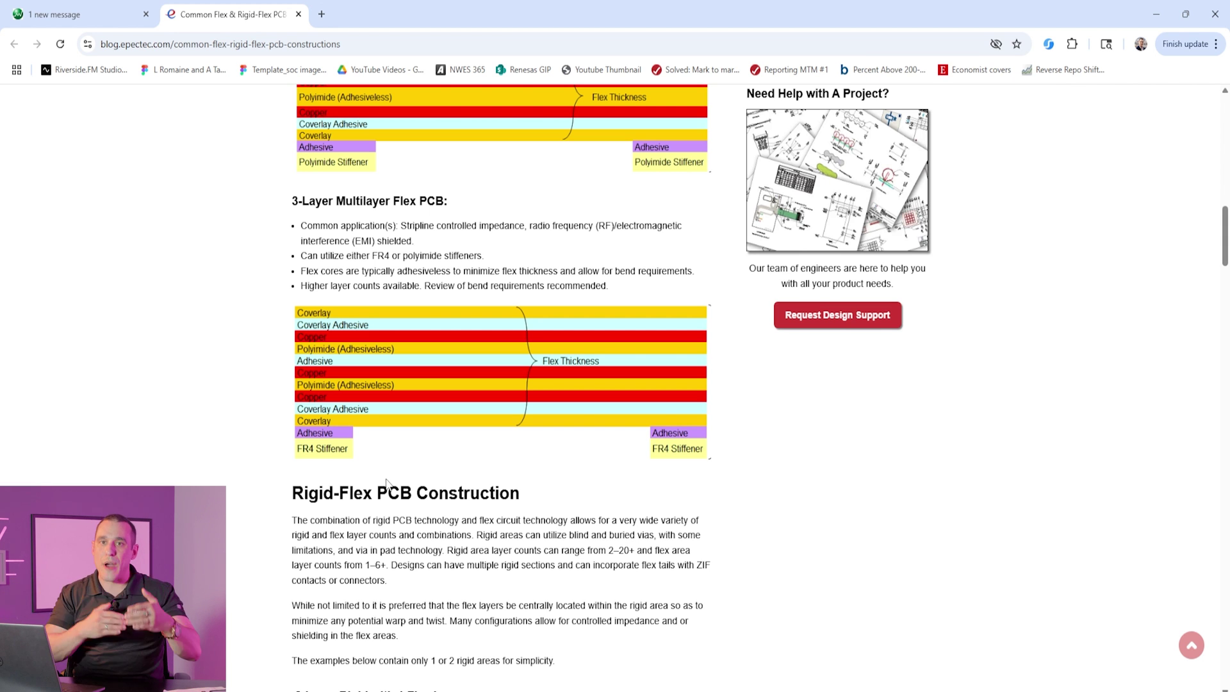
Examine the 2-layer and 3-layer rigid examples with 1 flex layer under Rigid-Flex PCB Construction, with the page enlarged.
scroll(402, 502, "down", 5)
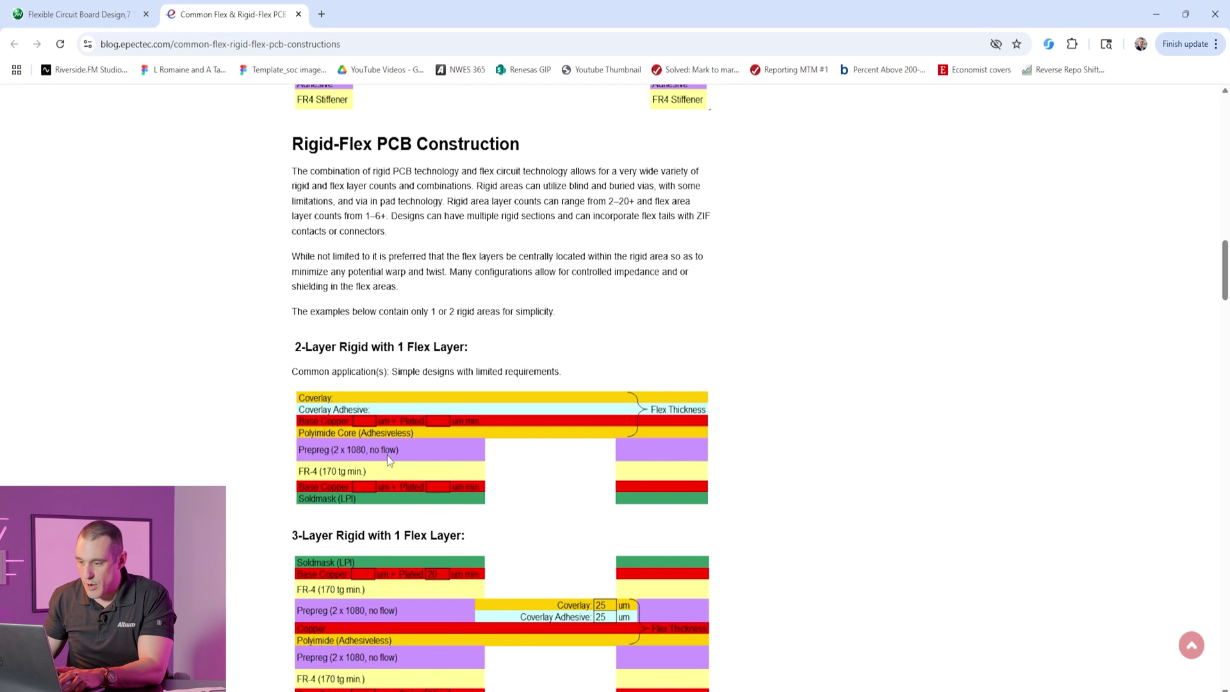
key("ctrl+plus")
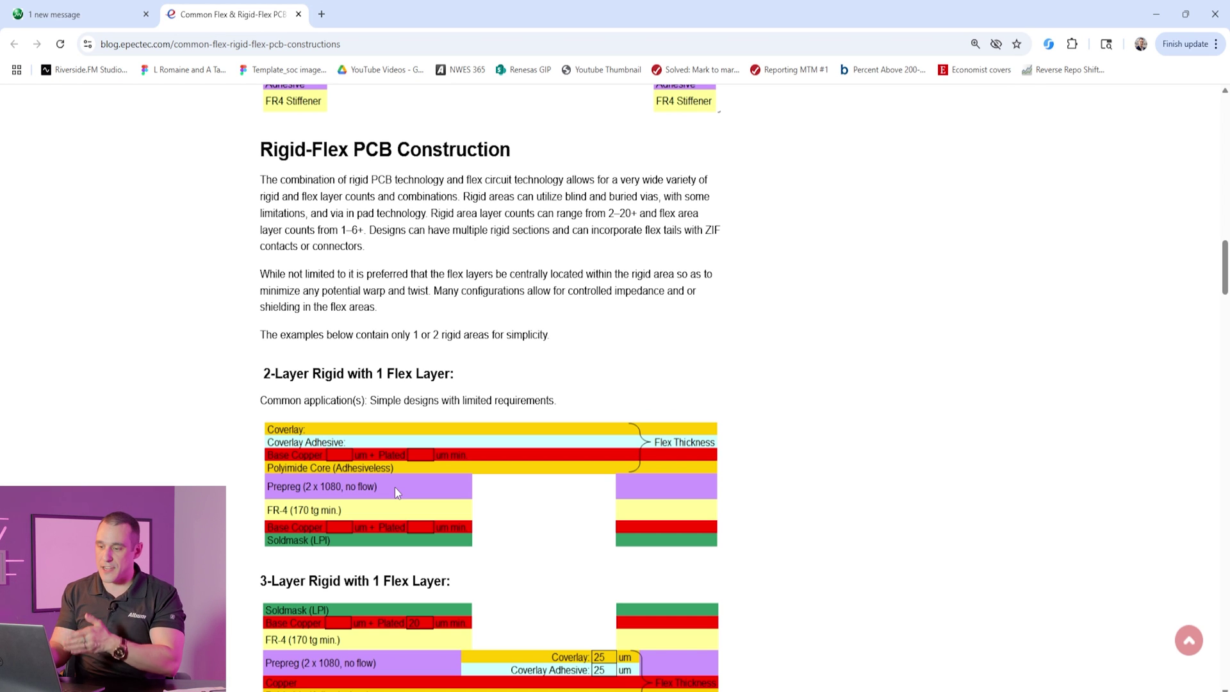
scroll(360, 452, "down", 1)
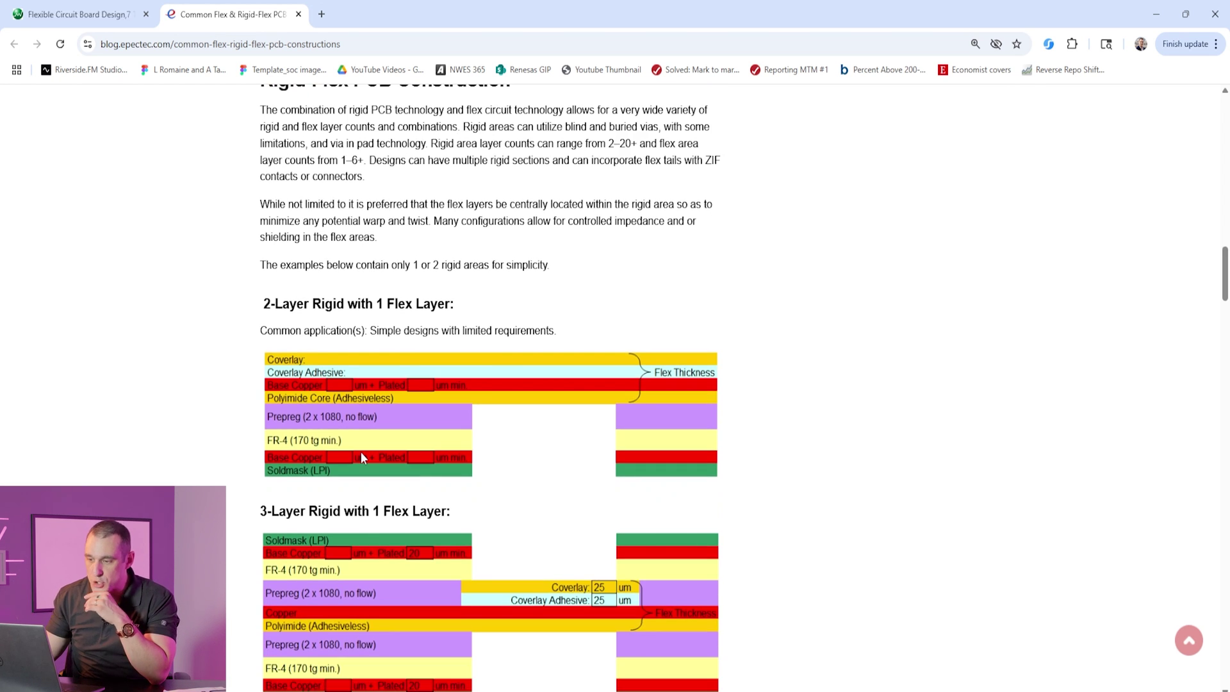
scroll(361, 456, "down", 1)
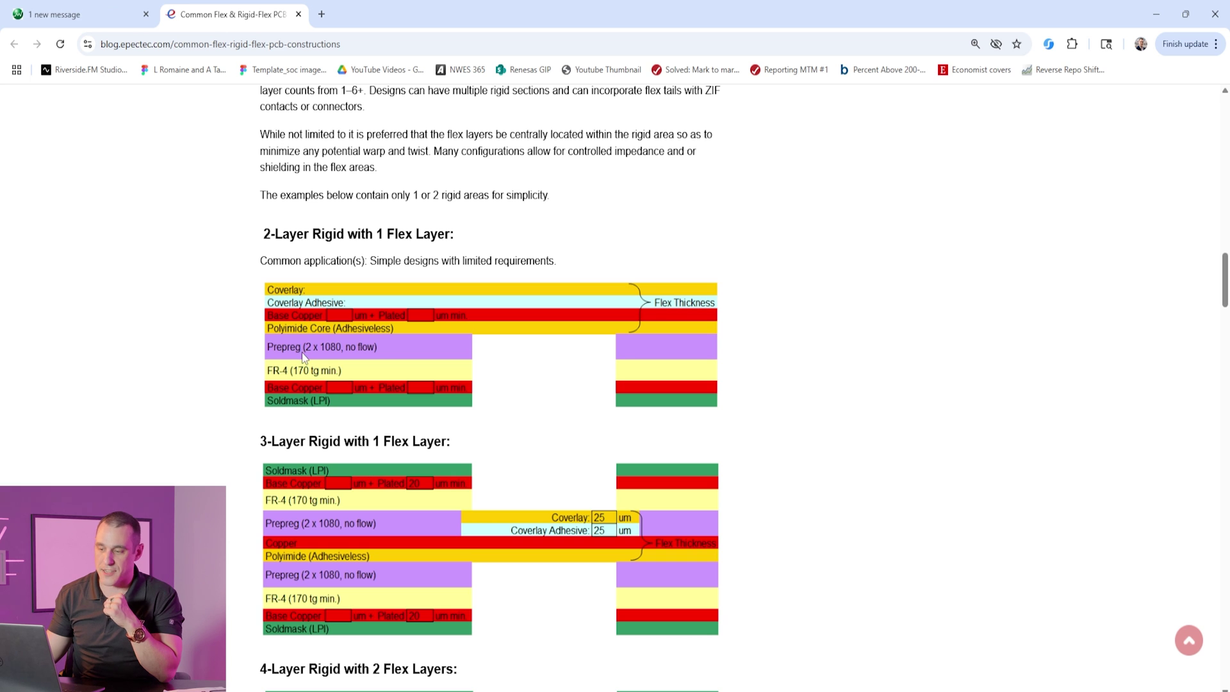
Examine the 3-Layer Rigid with 1 Flex Layer diagram and continue to the 4-Layer Rigid with 2 Flex Layers example.
scroll(531, 521, "down", 1)
scroll(530, 521, "down", 1)
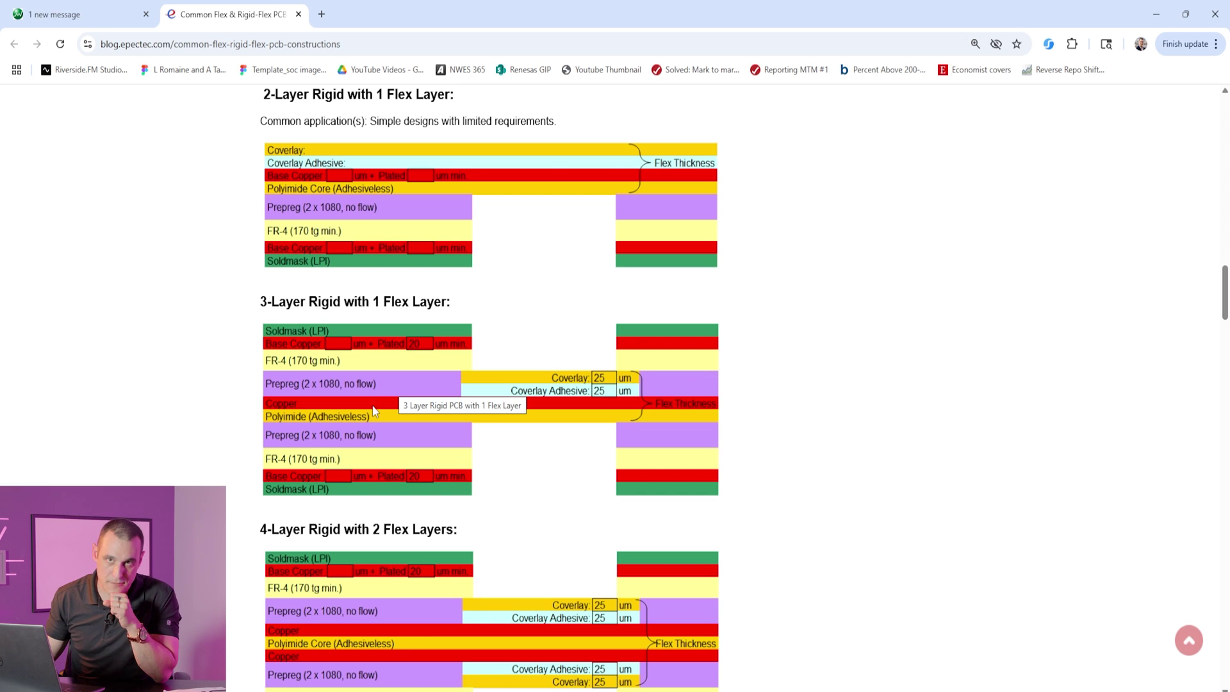
scroll(519, 474, "down", 1)
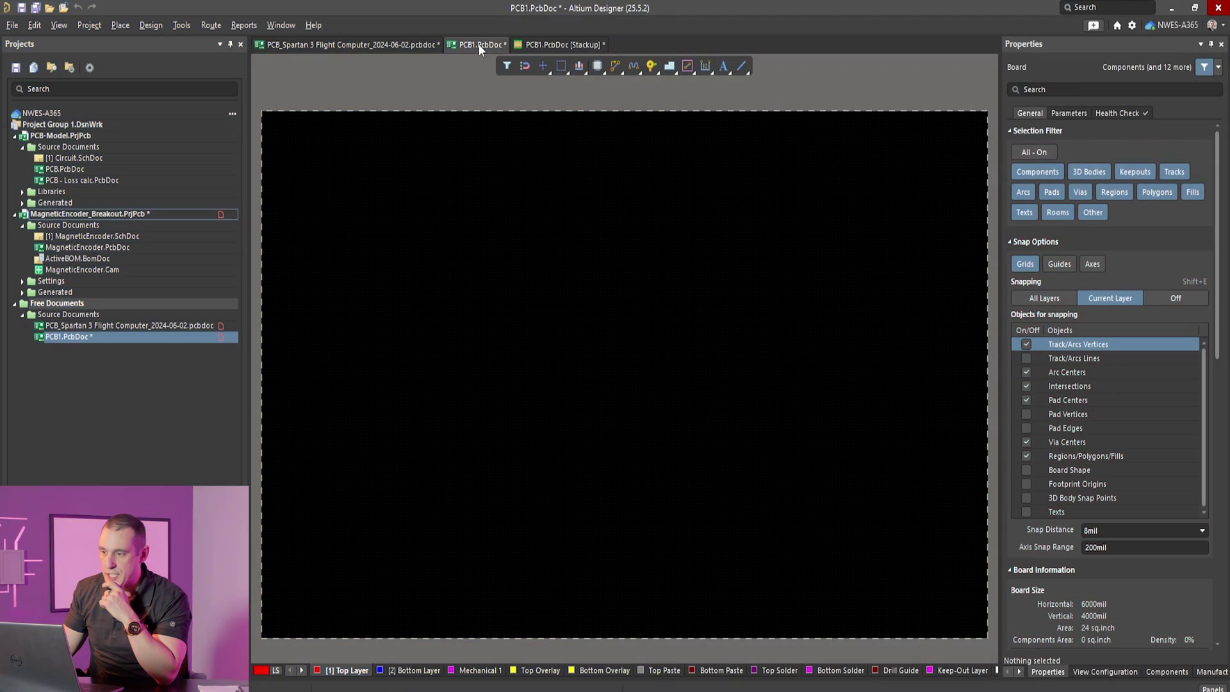
In Altium Designer, open the PCB1.PcbDoc stackup and compare the rigid Board Layer Stack with the Flex substack from top to bottom.
left_click(549, 44)
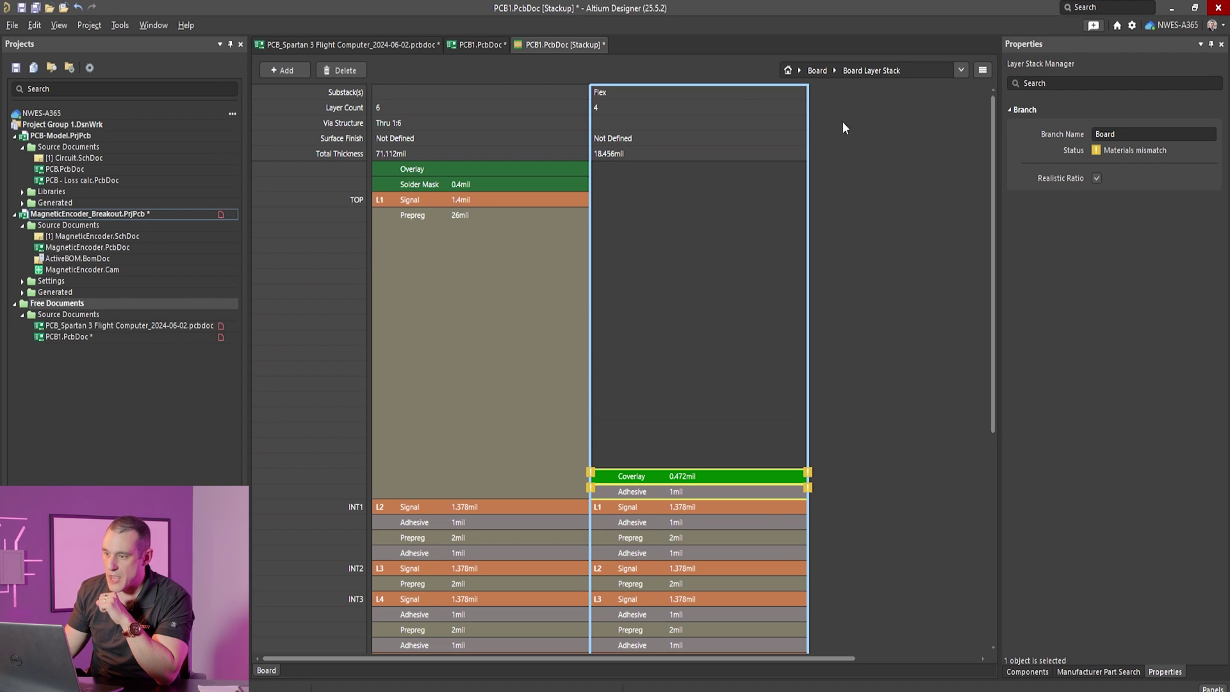
left_click(529, 333)
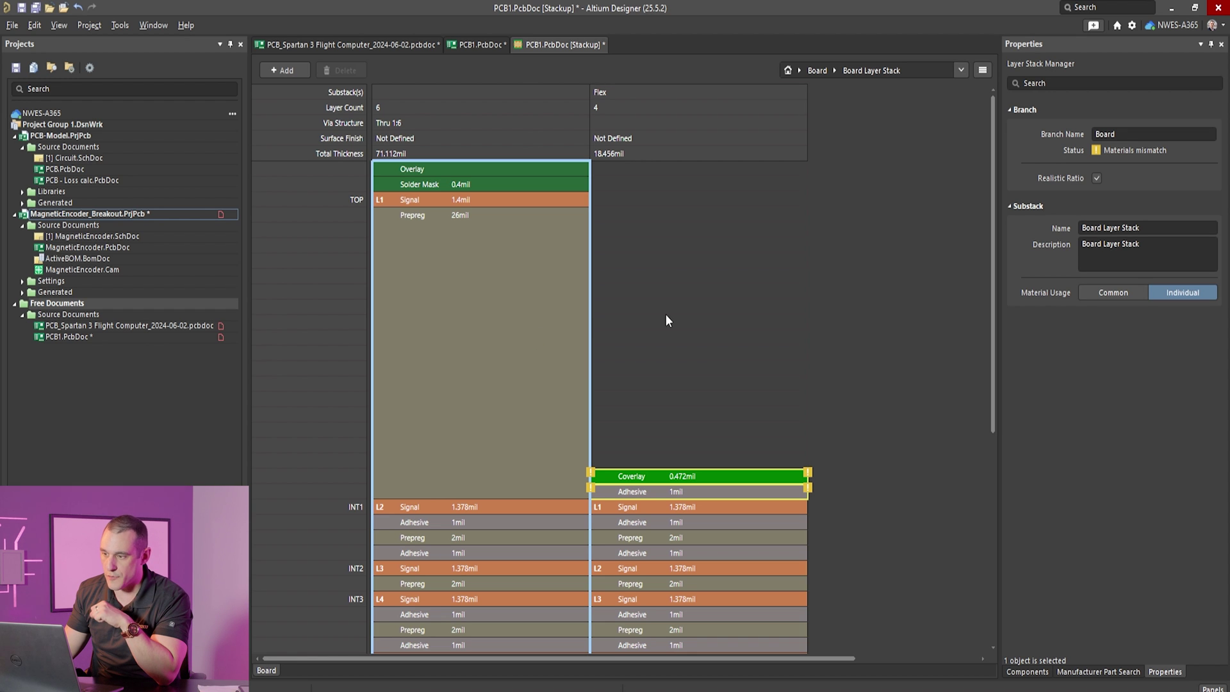
left_click(701, 313)
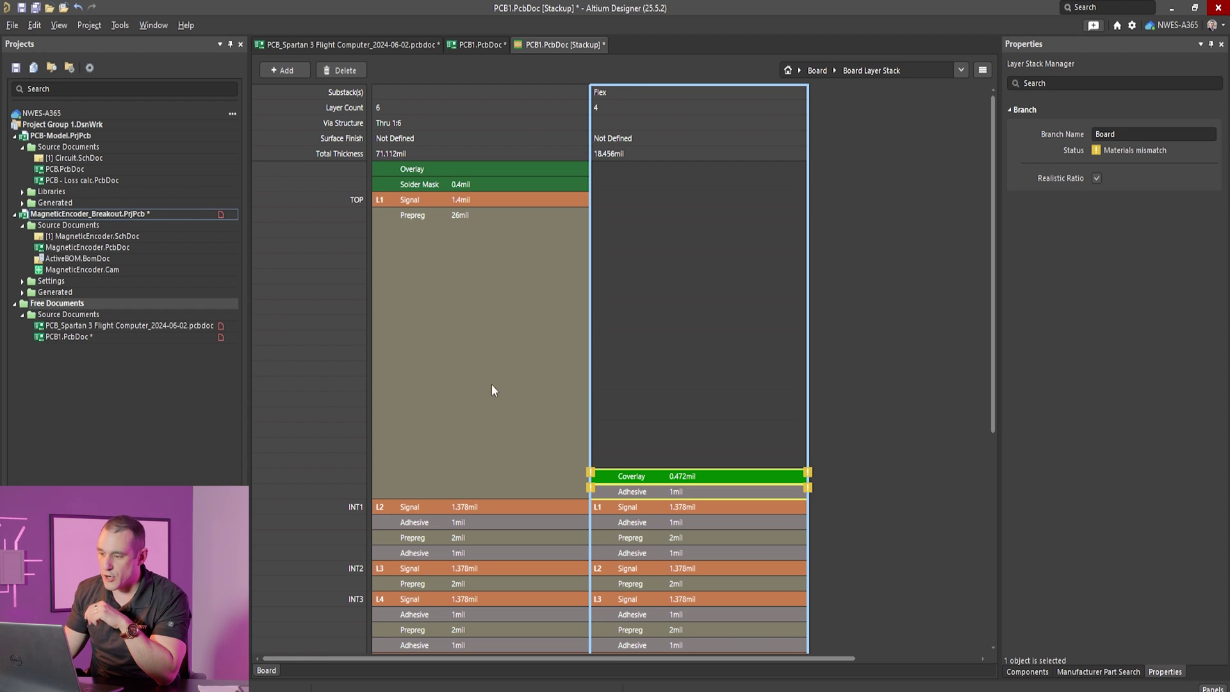
left_click(442, 365)
scroll(457, 335, "down", 10)
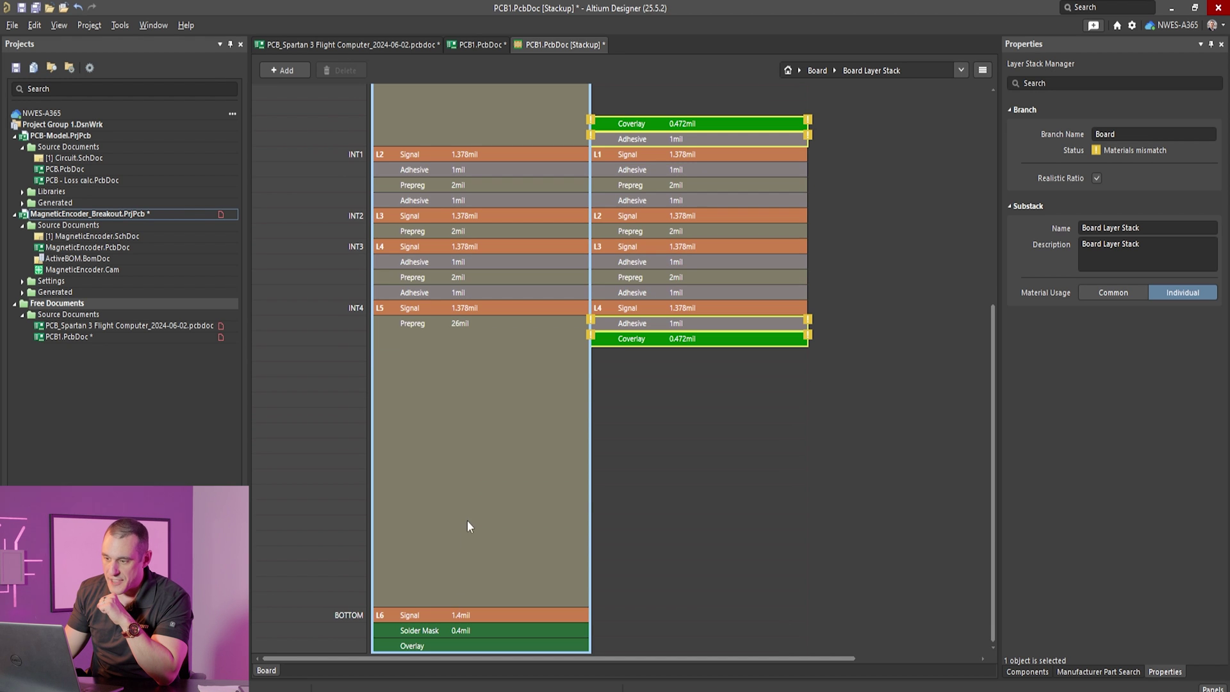
scroll(468, 526, "up", 10)
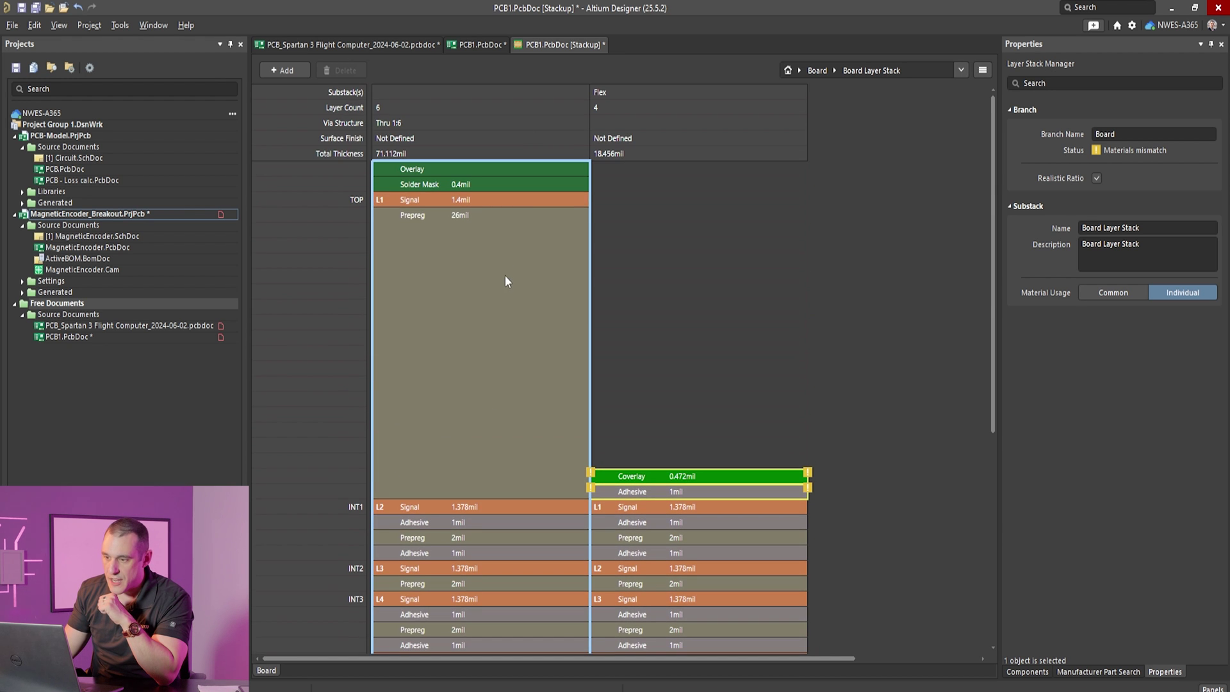
scroll(503, 216, "down", 10)
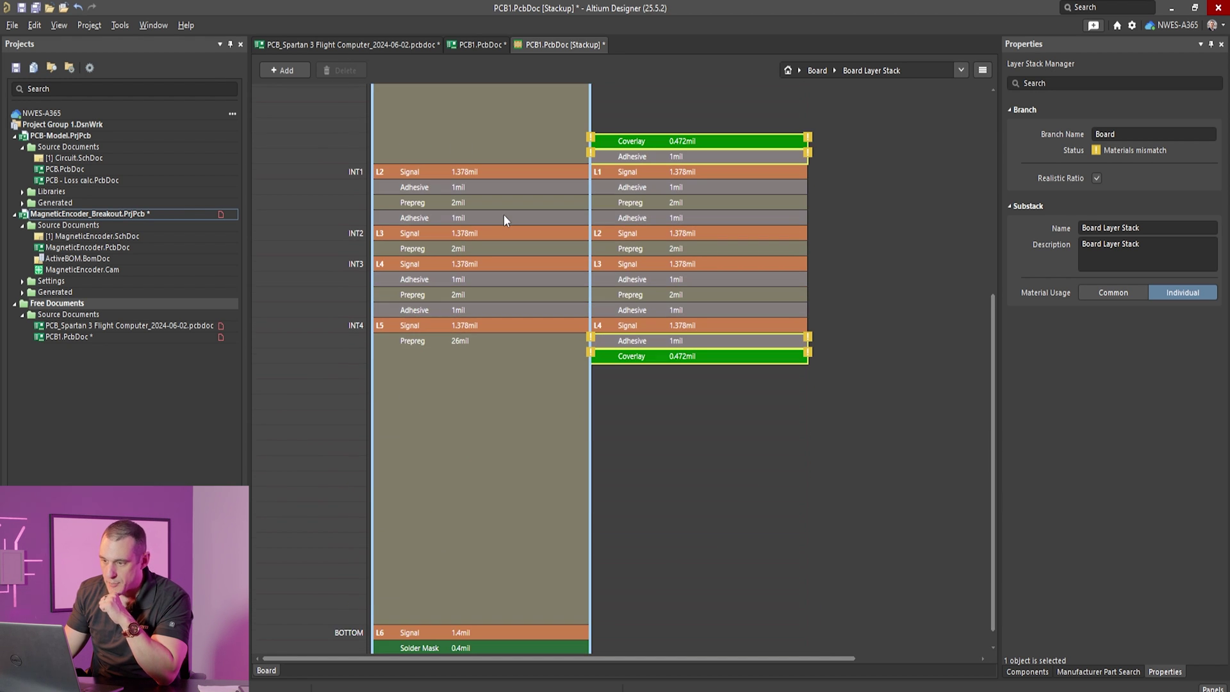
Examine the shared signal, adhesive and prepreg layers between INT1 and INT4 at a larger scale.
scroll(504, 220, "up", 2)
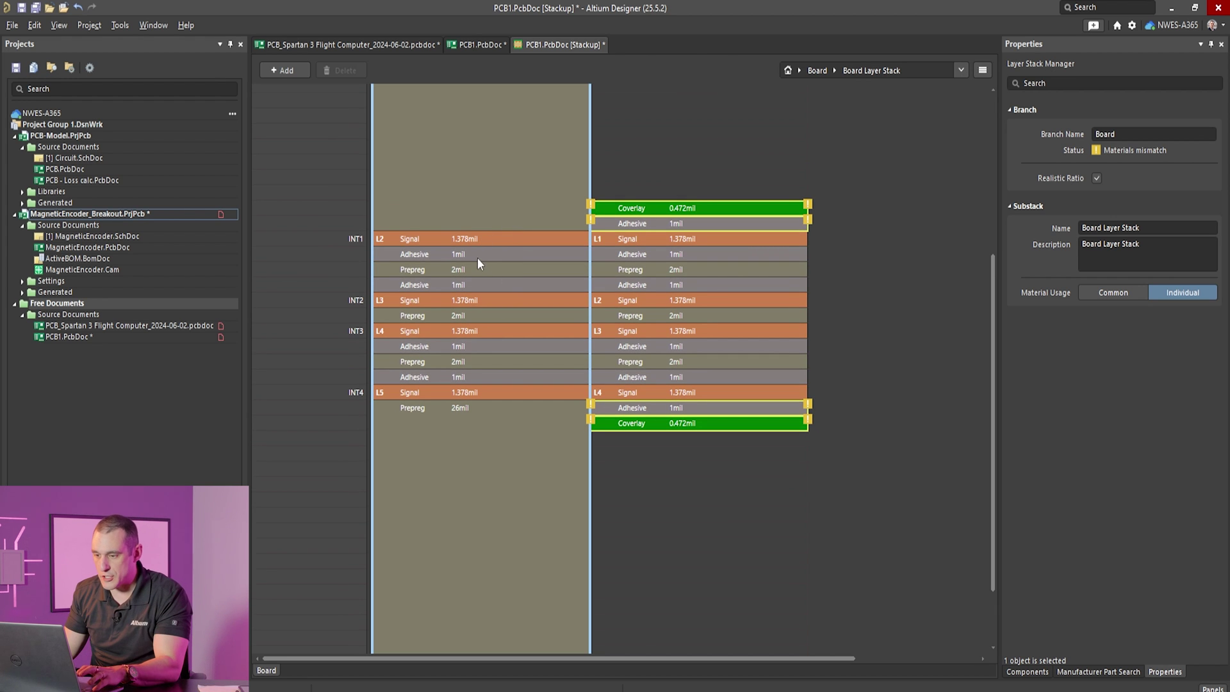
scroll(478, 257, "up", 1, "ctrl")
scroll(480, 302, "up", 1, "ctrl")
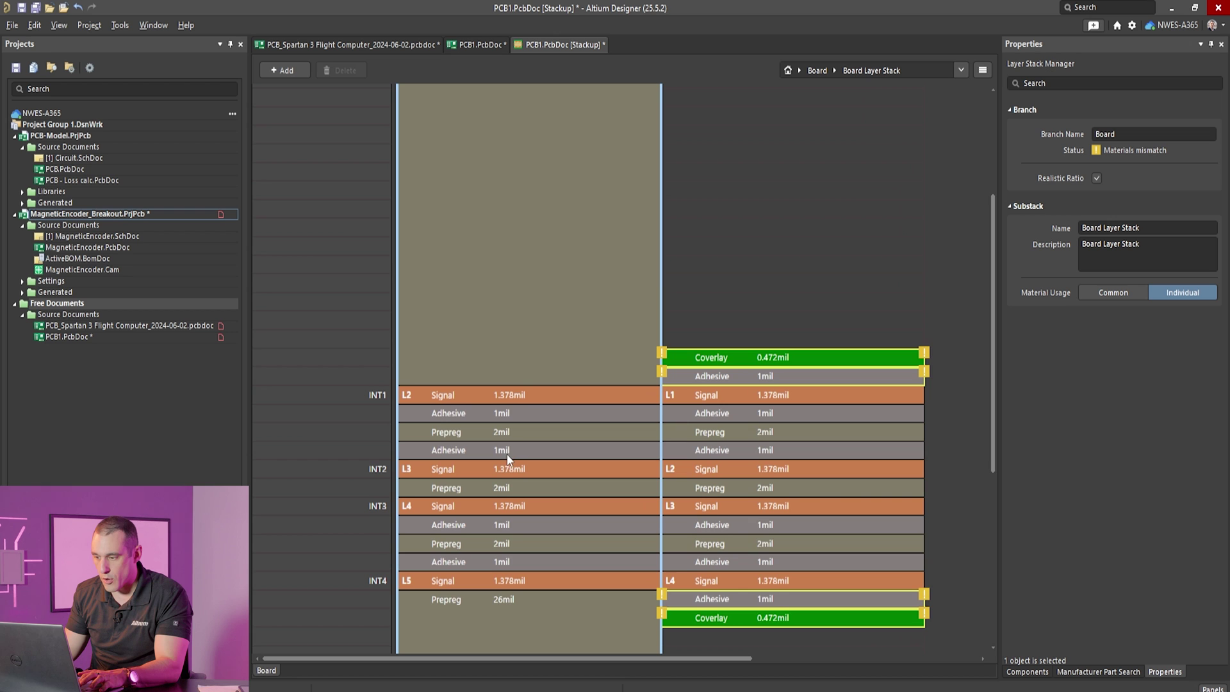
scroll(509, 458, "down", 3)
scroll(507, 467, "up", 1, "ctrl")
scroll(505, 469, "down", 3)
scroll(493, 426, "up", 4)
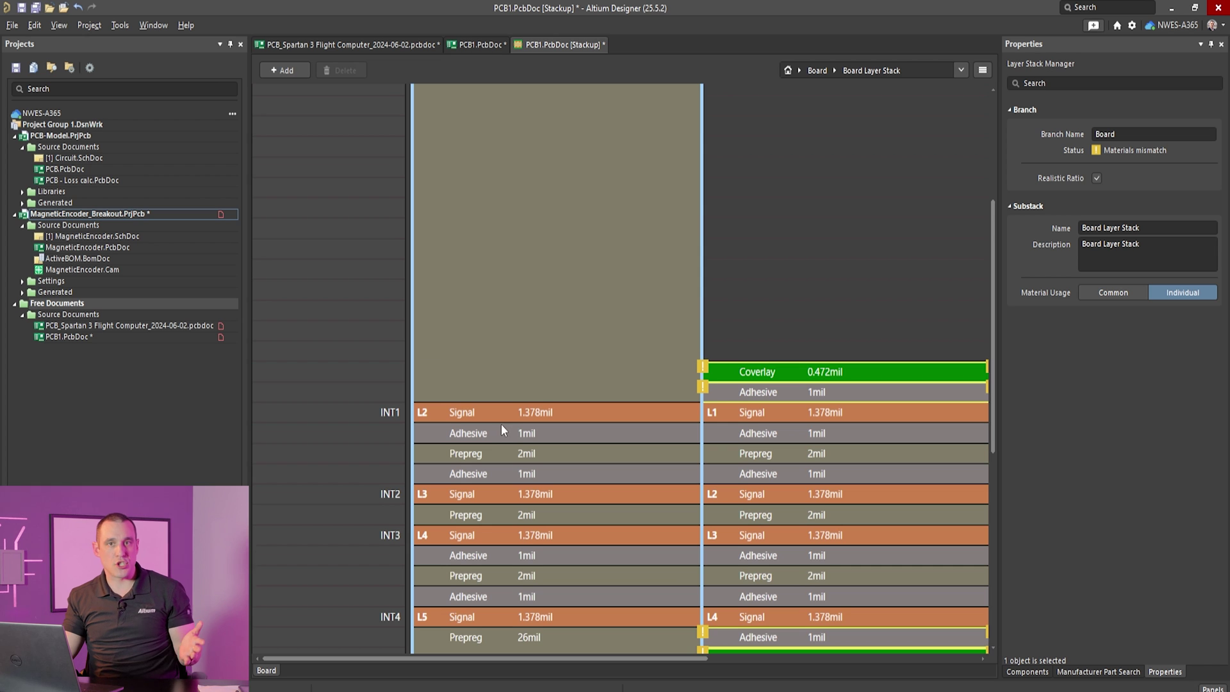
Inspect the thick outer prepreg layers of the rigid stack above INT1 and below INT4, down to the bottom solder mask.
scroll(575, 401, "up", 5)
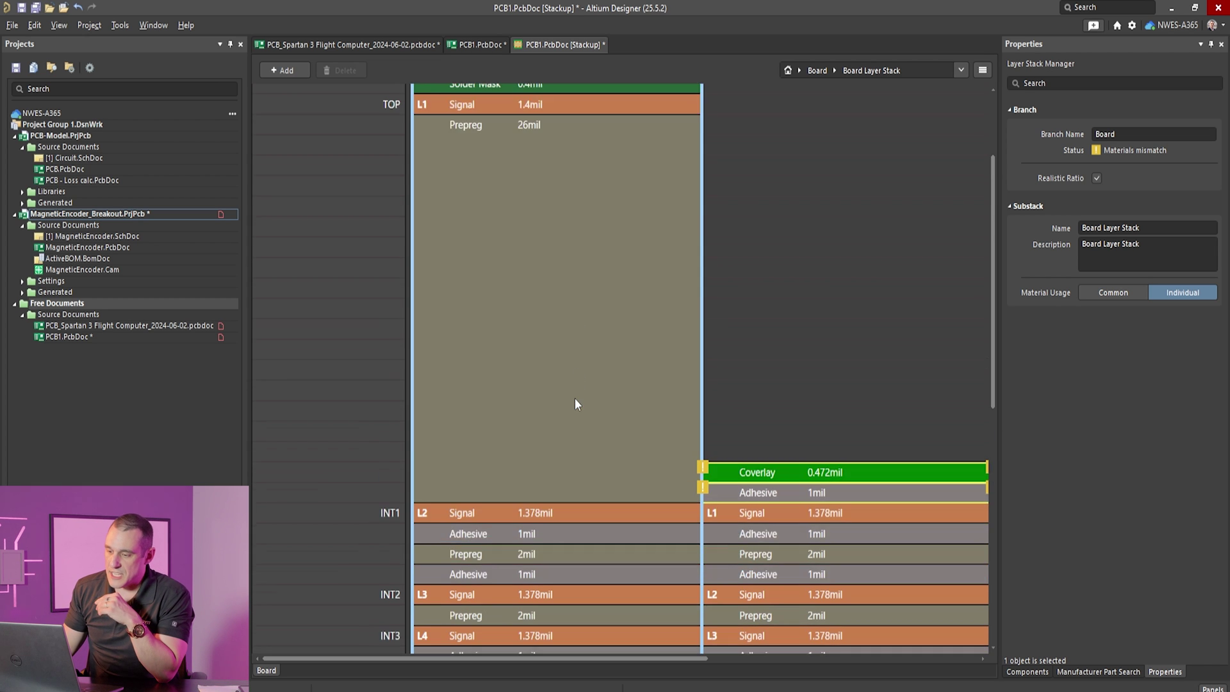
scroll(554, 332, "down", 6)
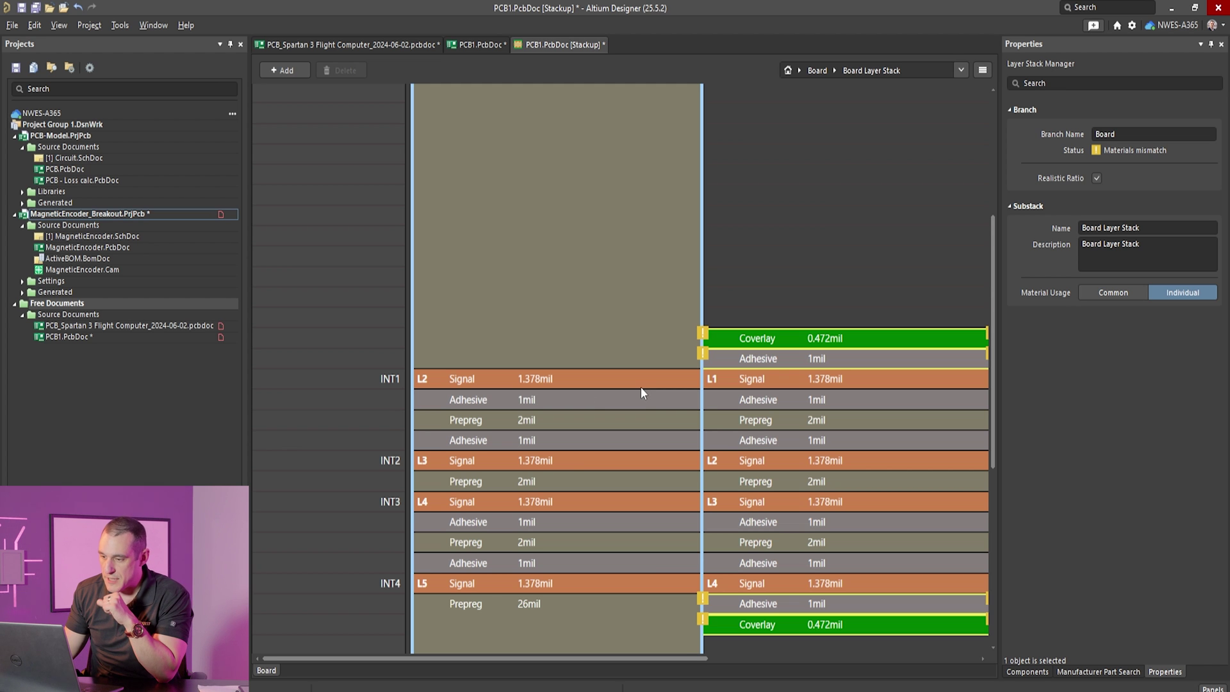
scroll(640, 387, "up", 5)
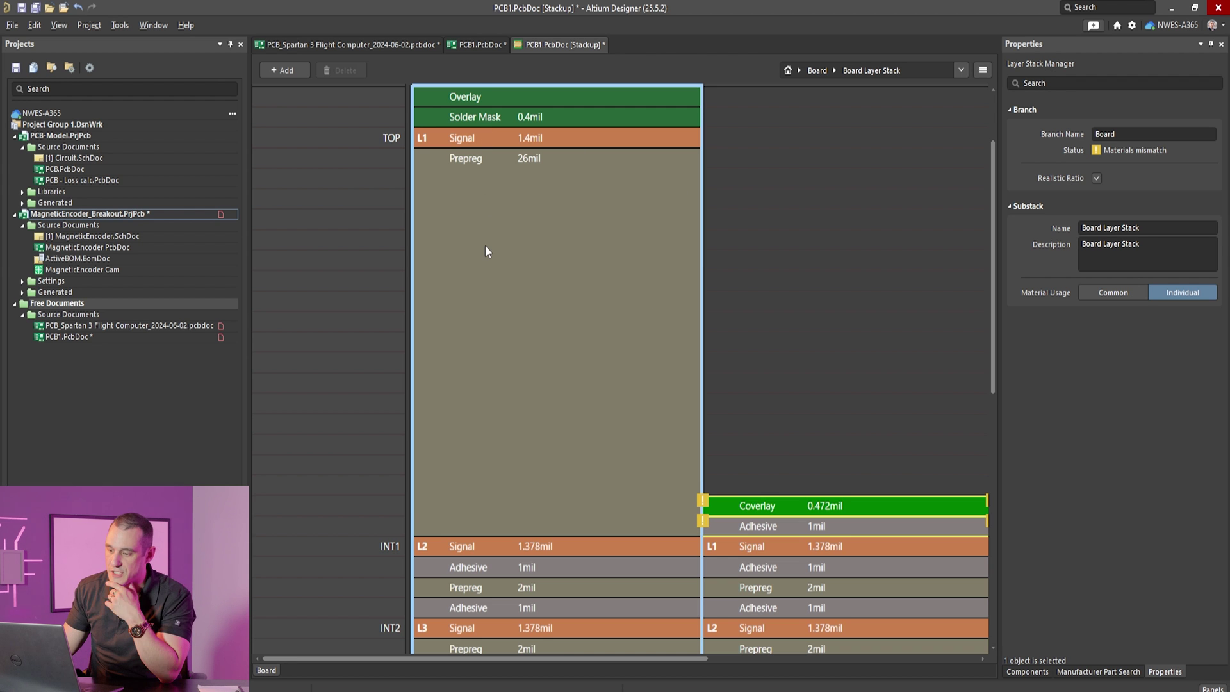
scroll(485, 245, "down", 5)
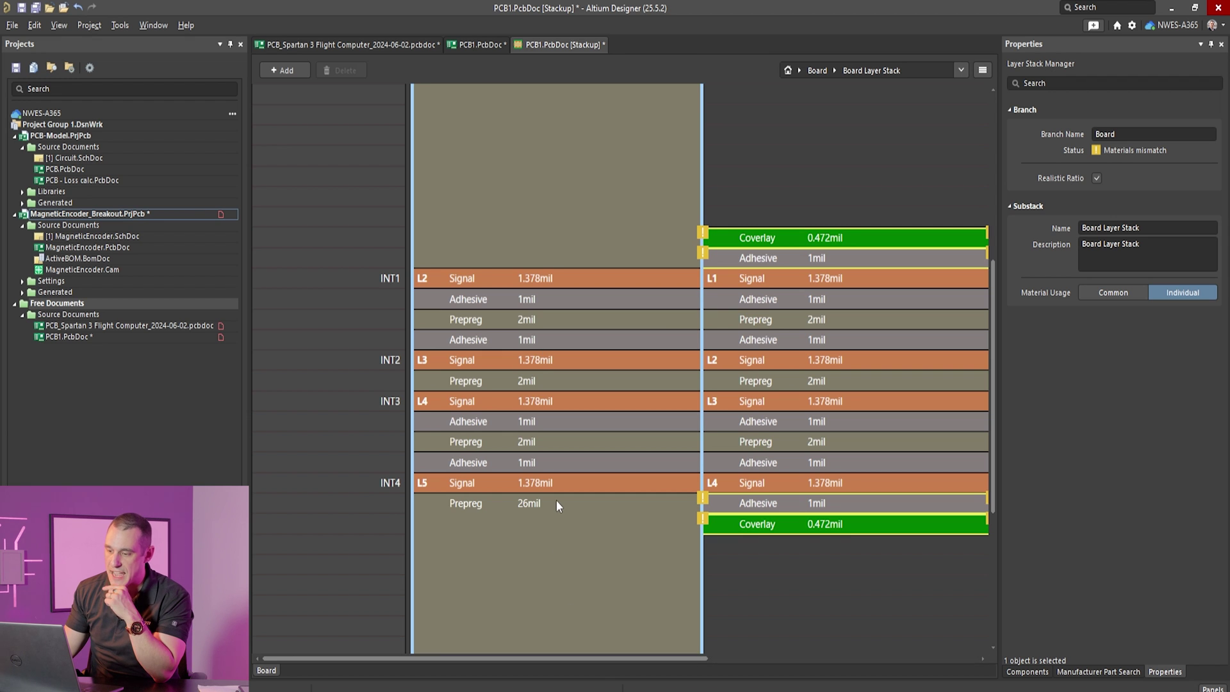
scroll(557, 503, "down", 5)
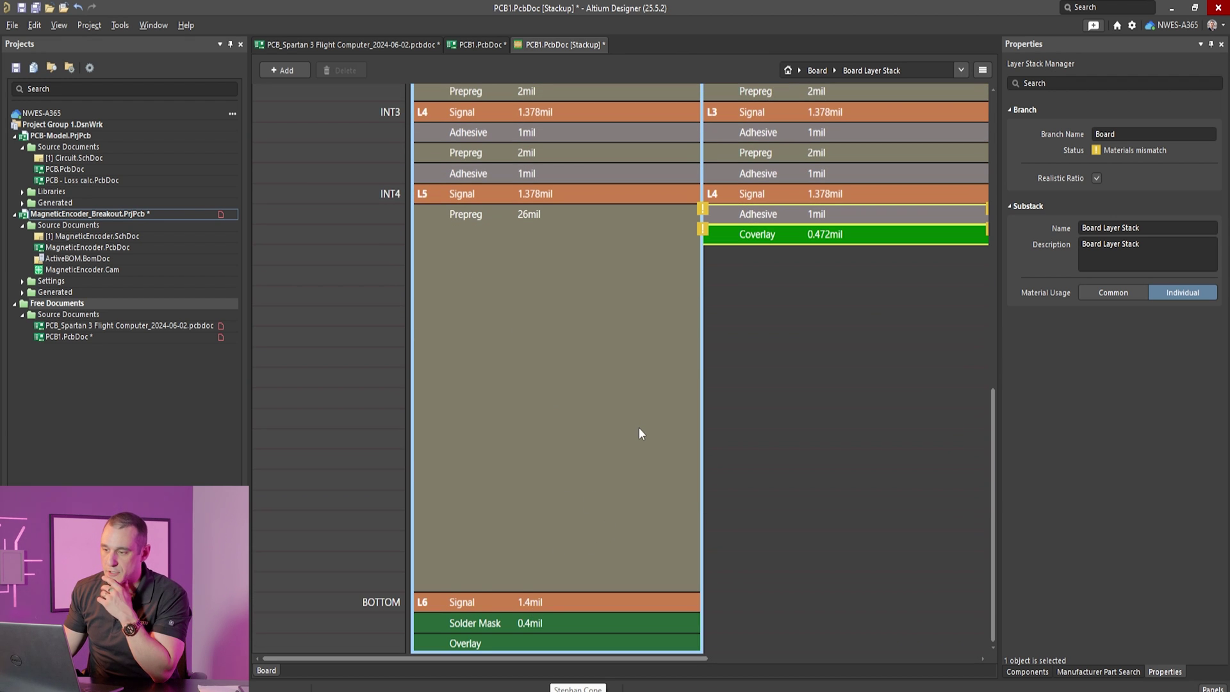
scroll(640, 428, "up", 5)
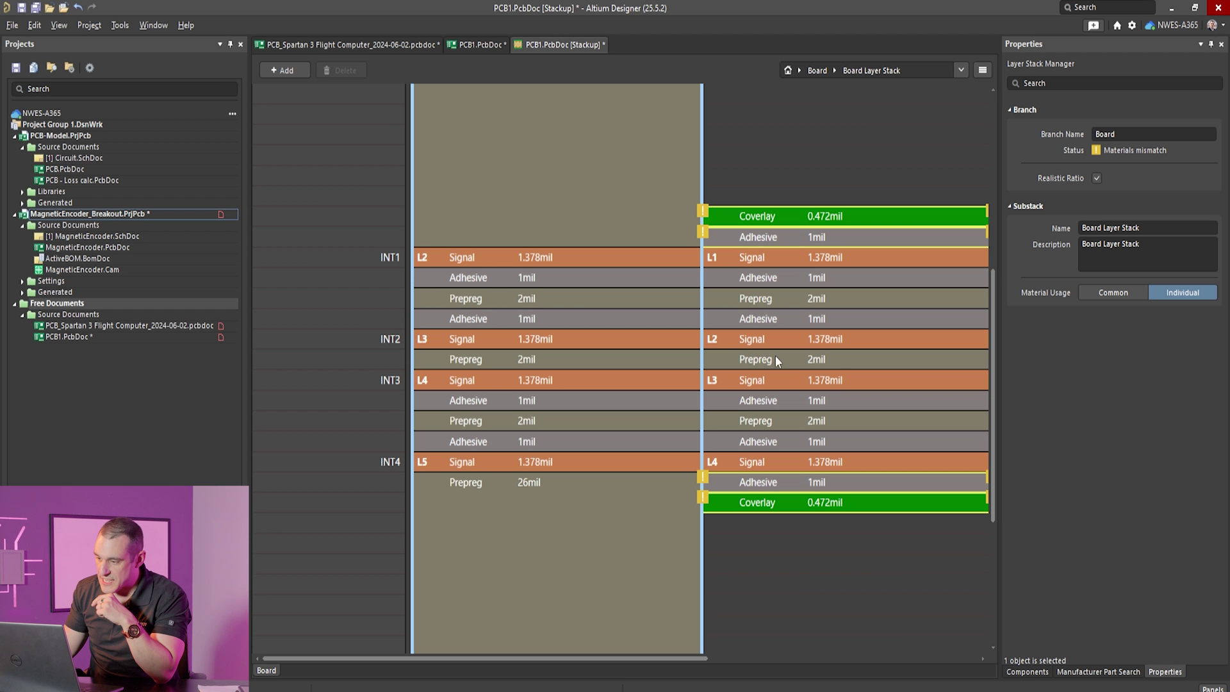
Select the Flex substack and examine how its coverlay and adhesive layers line up with the rigid section.
left_click(836, 360)
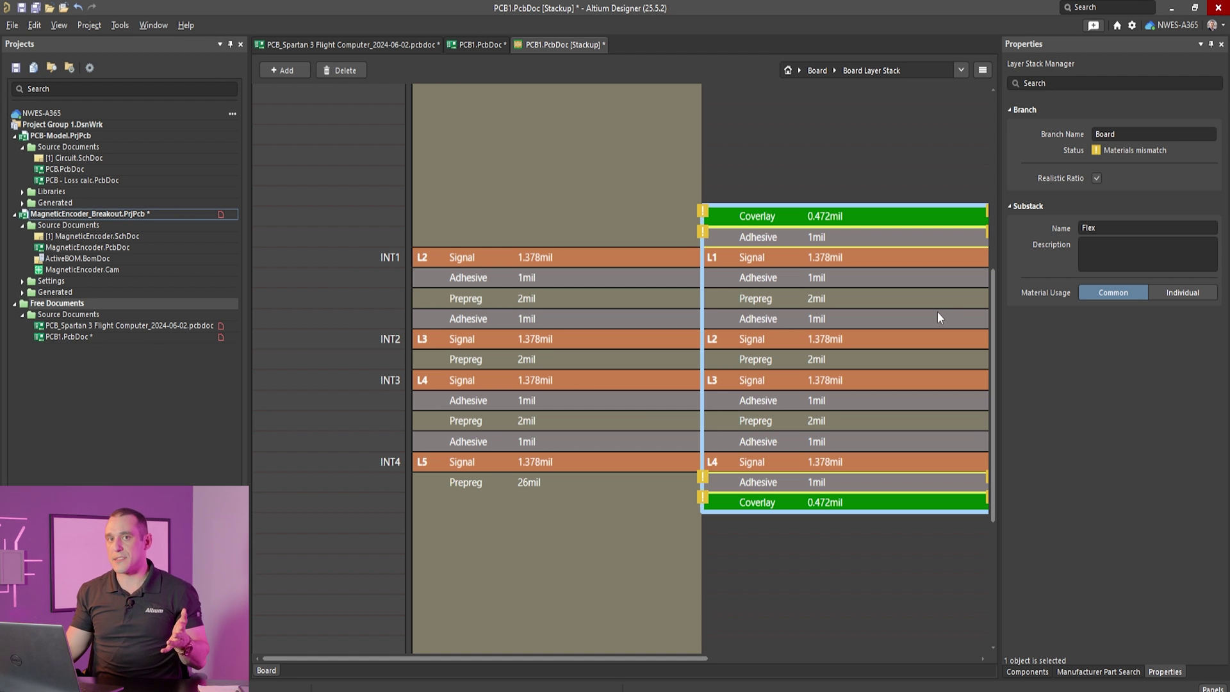
scroll(580, 371, "up", 5)
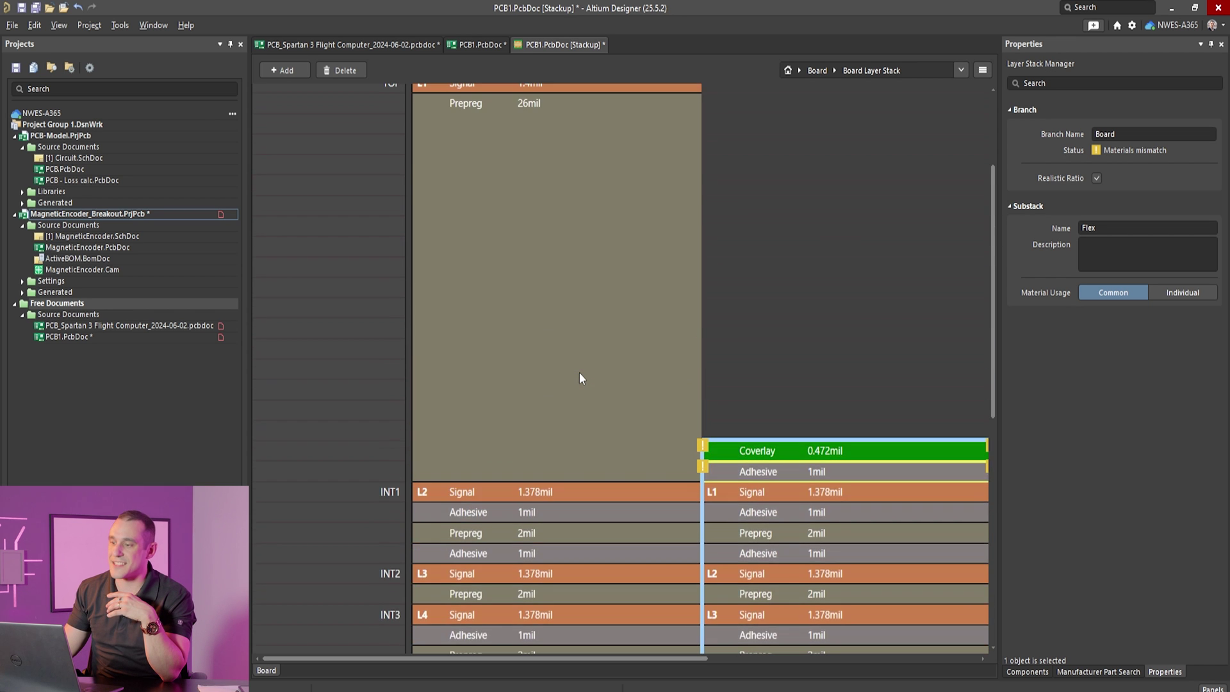
scroll(580, 373, "down", 2)
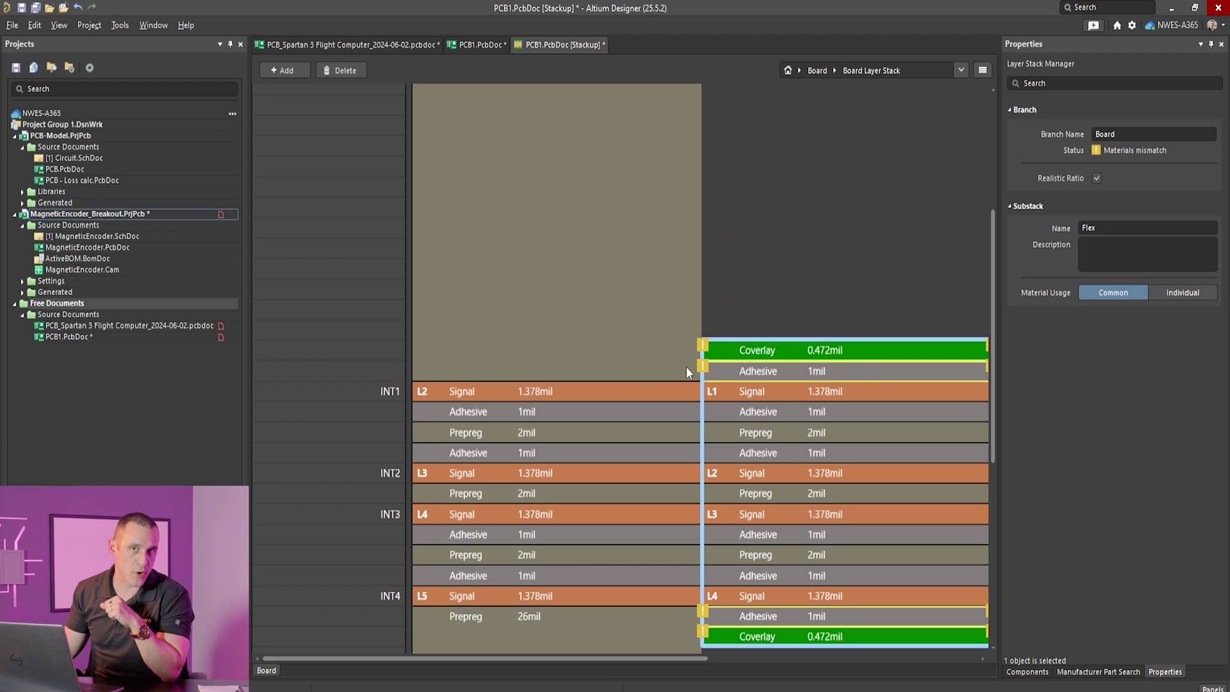
scroll(855, 337, "down", 2)
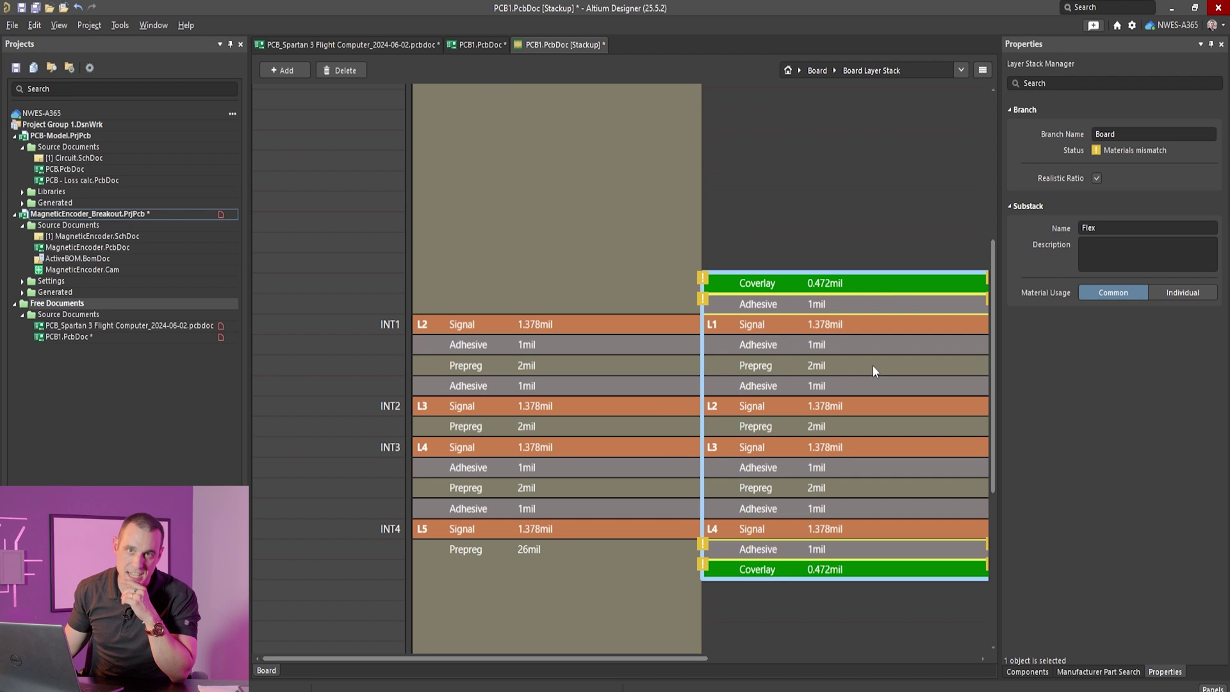
scroll(652, 402, "down", 3, "ctrl")
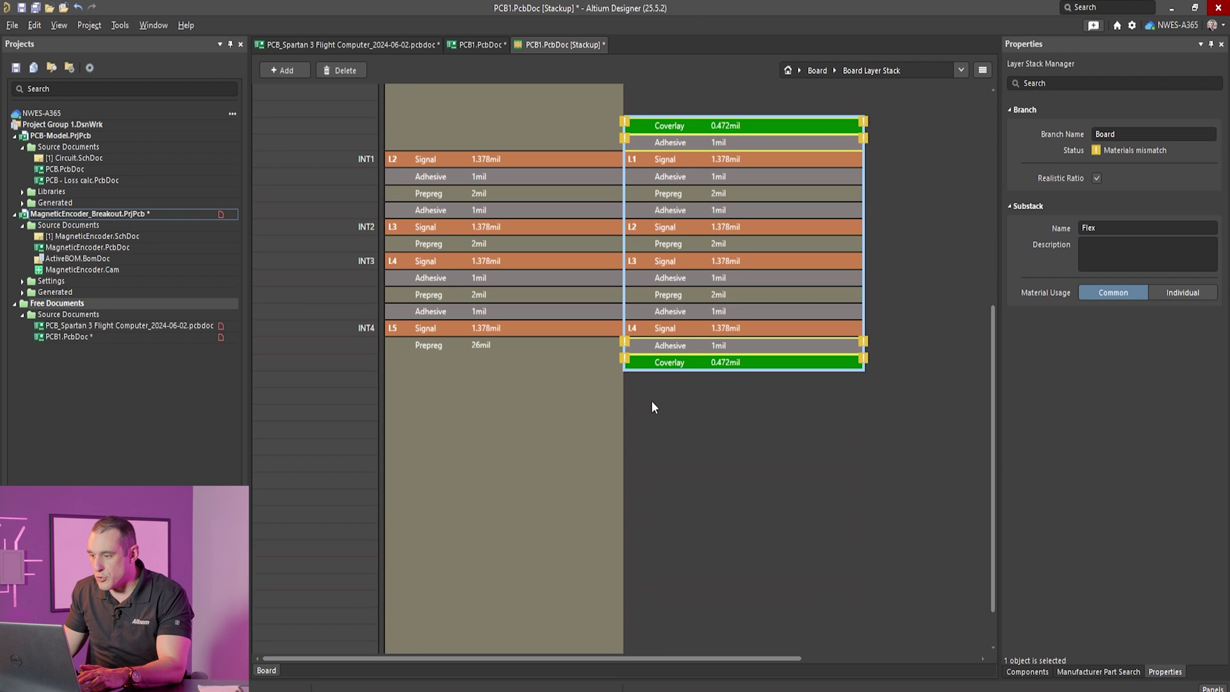
scroll(649, 435, "up", 4)
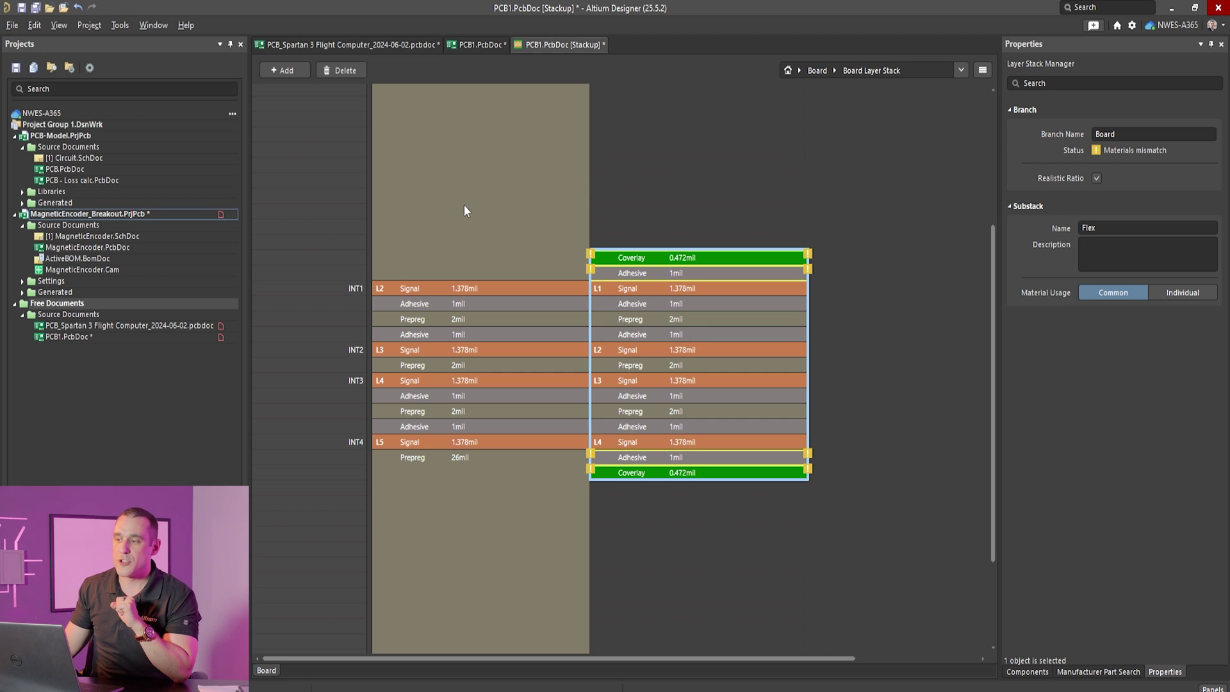
Load the stackup file A300-PWR-SIG-Mirror.stackup into the PCB1 layer stack.
left_click(12, 25)
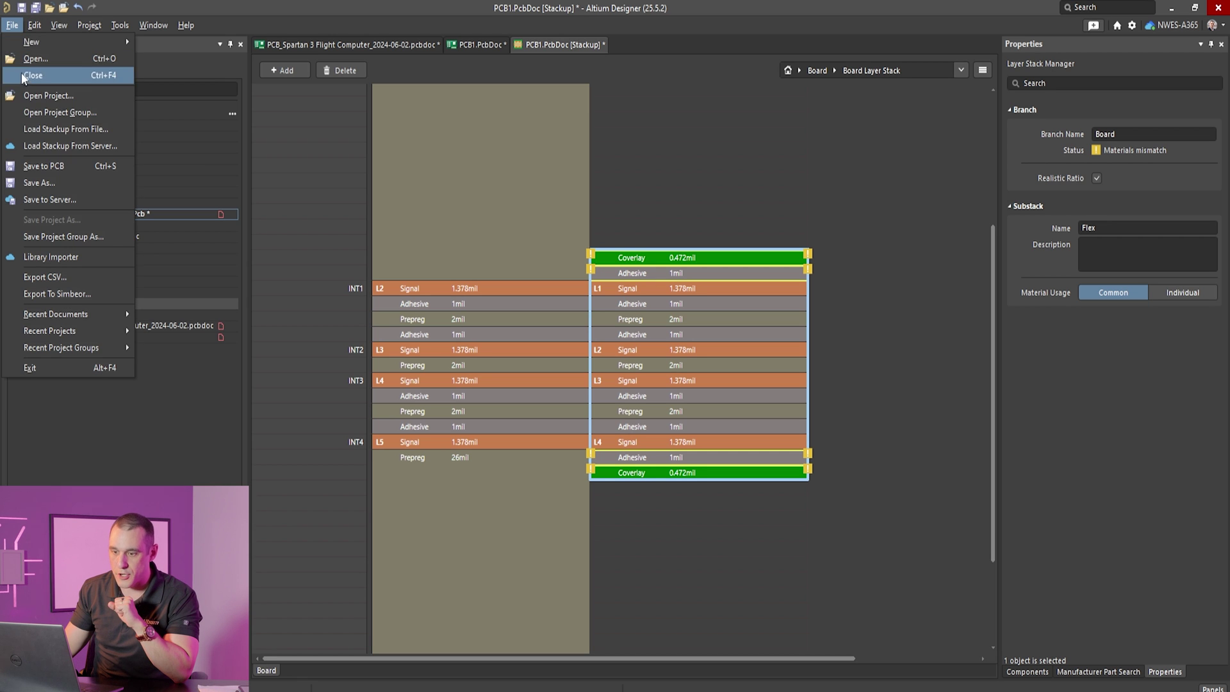
left_click(56, 128)
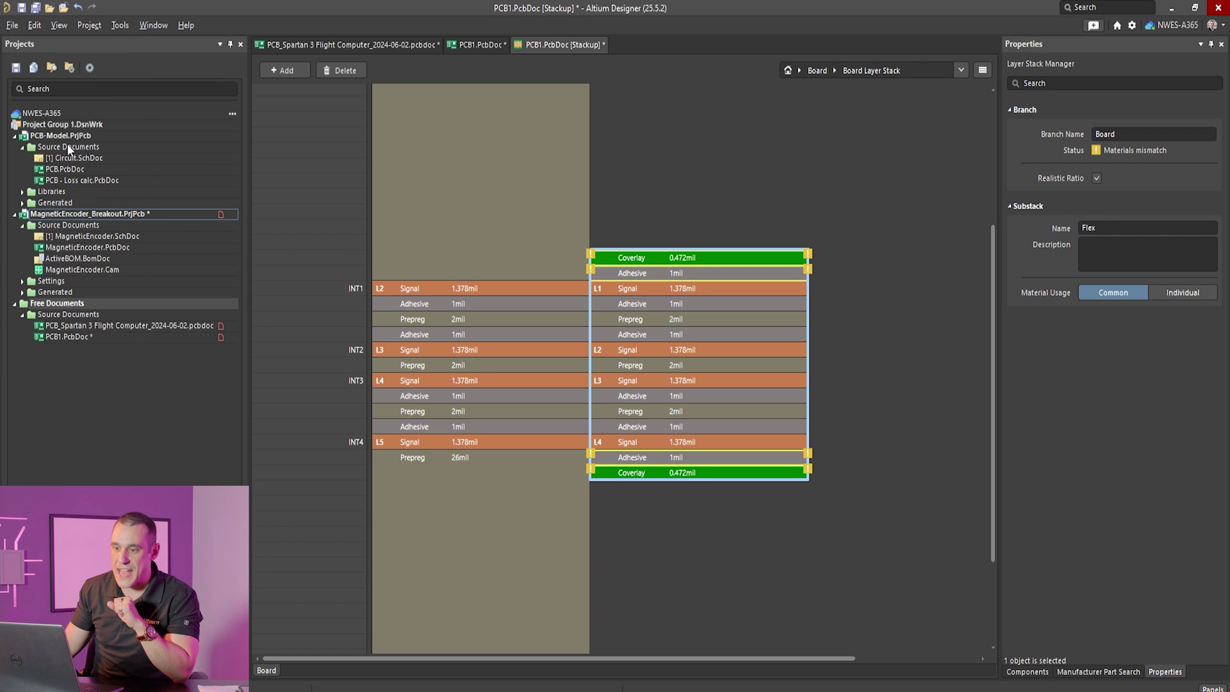
left_click(593, 311)
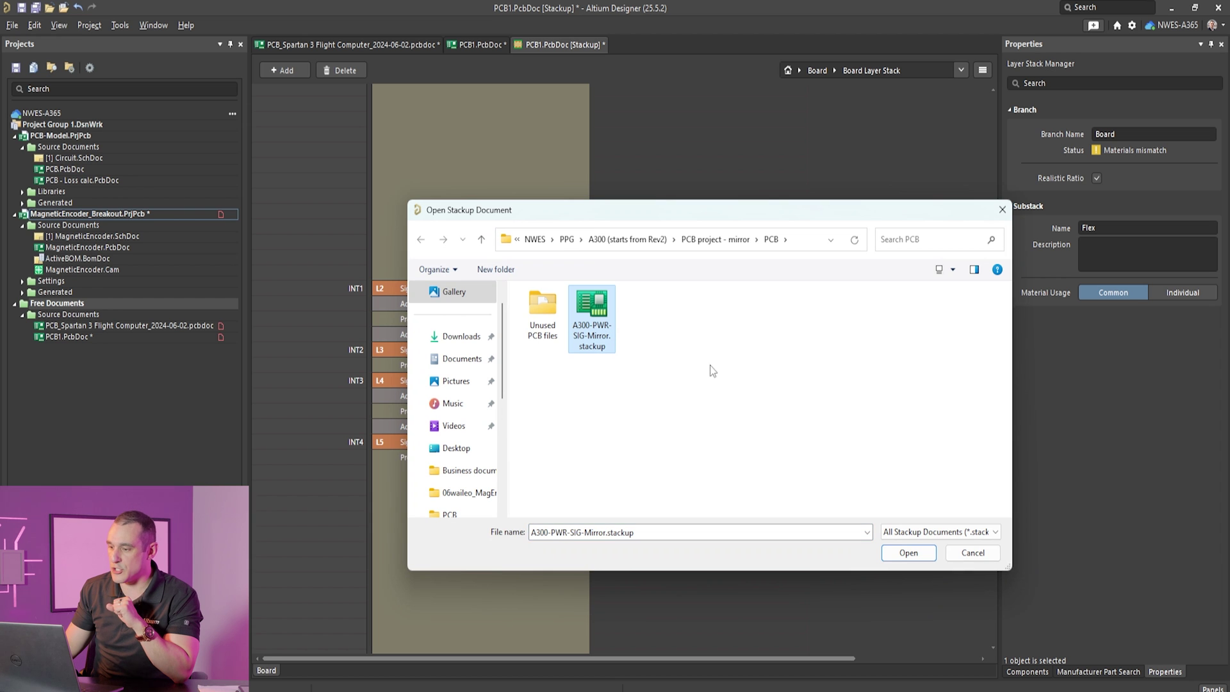
left_click(908, 553)
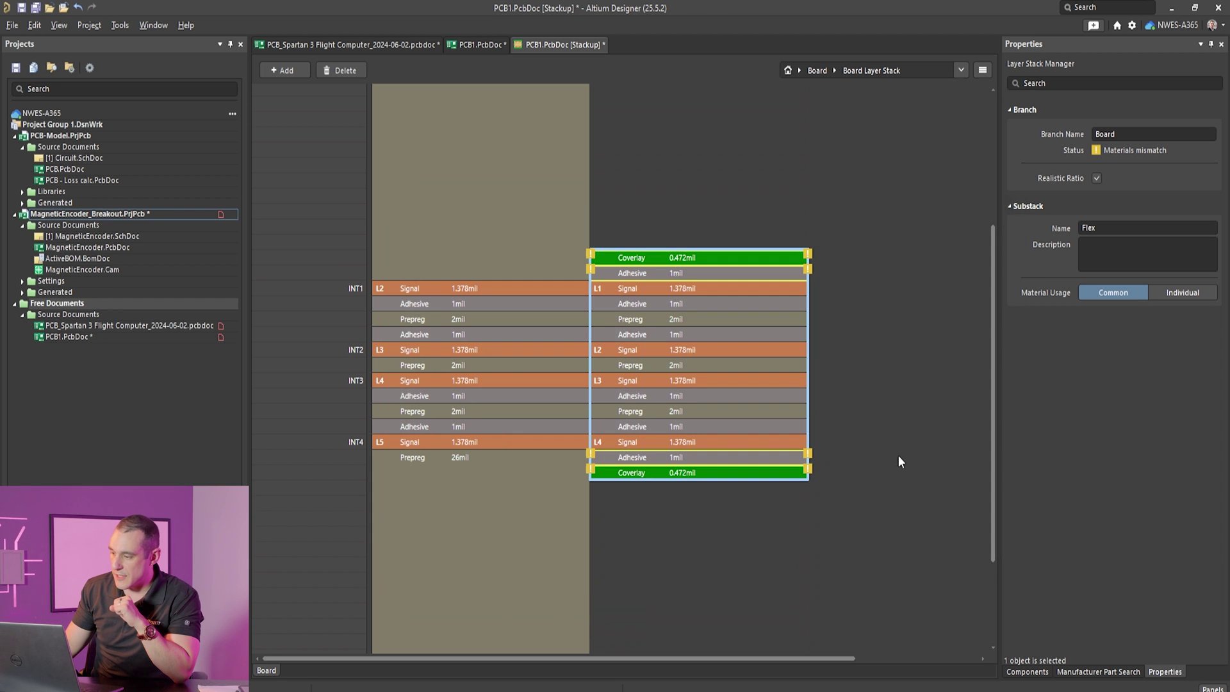